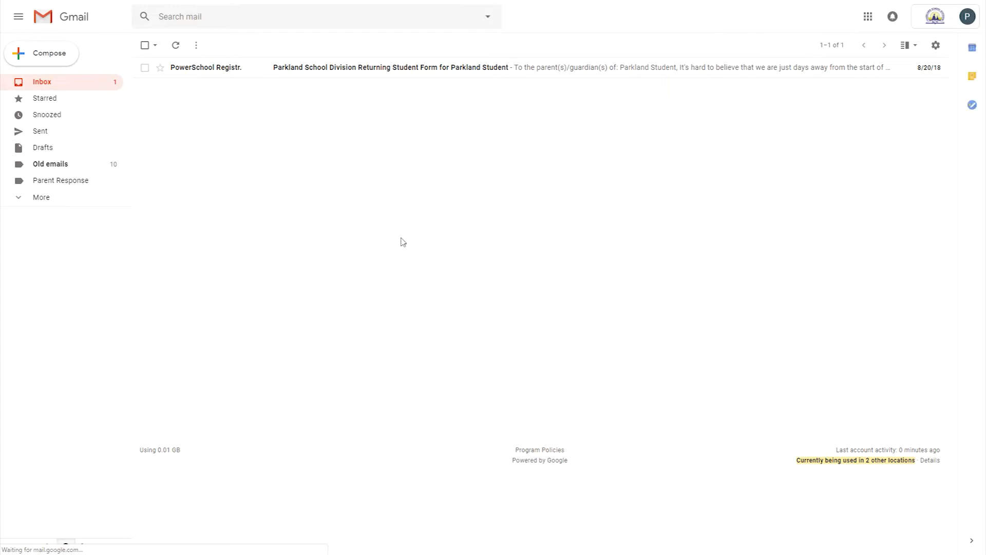
Open the PowerSchool Registration email about the Parkland School Division student form
{"action": "left_click", "coordinate": [241, 74]}
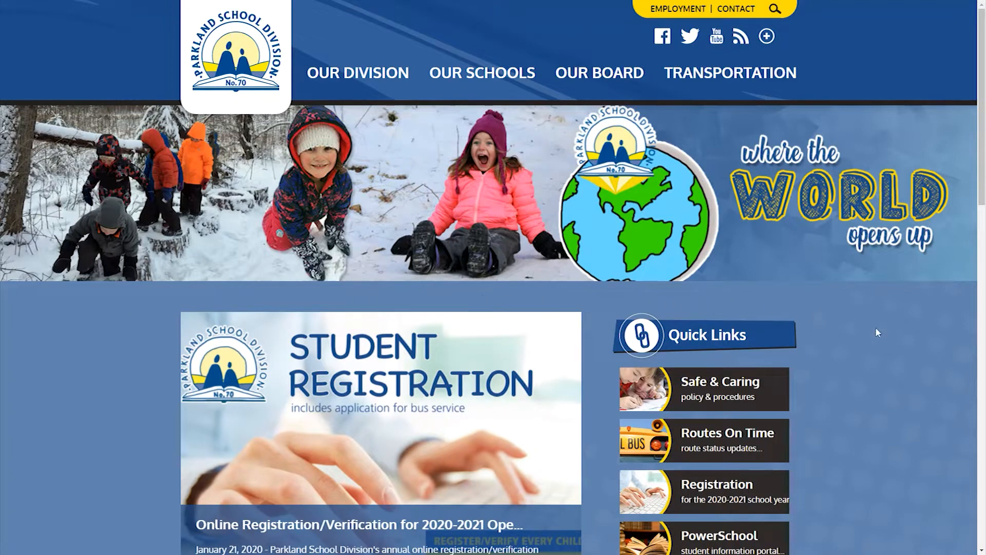
Go from the division home page to the Attendance Areas & Designated Schools page
{"action": "scroll", "coordinate": [876, 332], "scroll_direction": "down", "scroll_amount": 7}
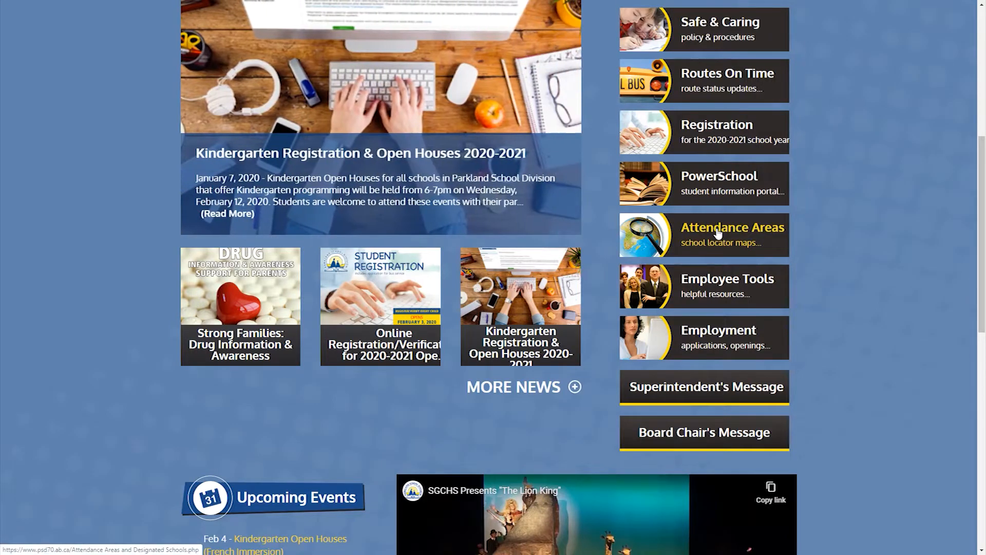
{"action": "left_click", "coordinate": [718, 232]}
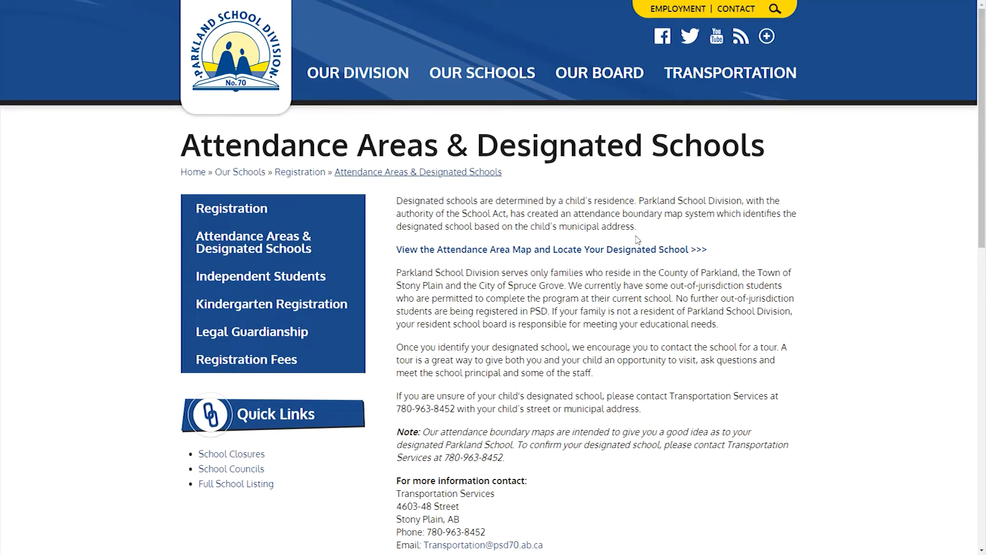
Show Stony Plain Central's attendance boundary on the map and pin the home address inside it
{"action": "left_click", "coordinate": [454, 256]}
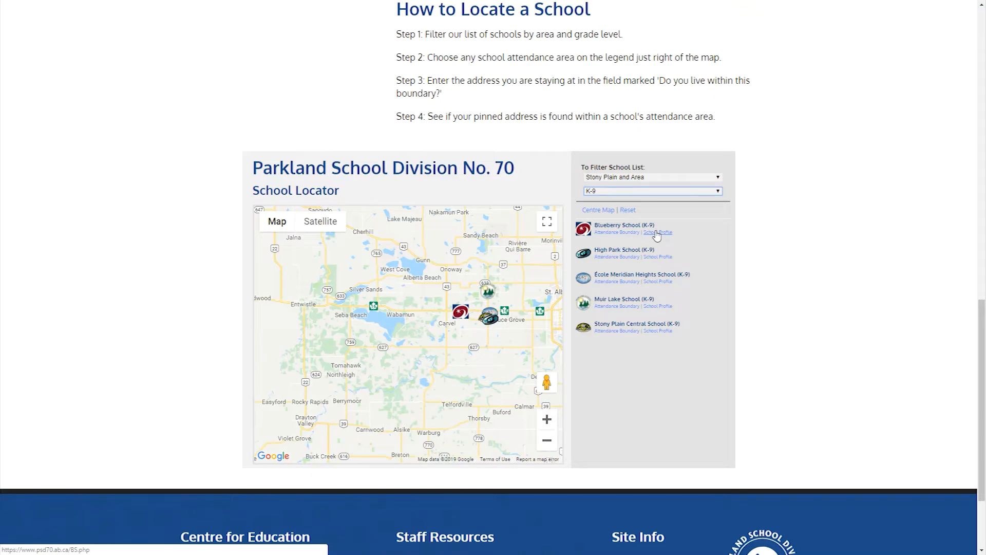
{"action": "left_click", "coordinate": [614, 333]}
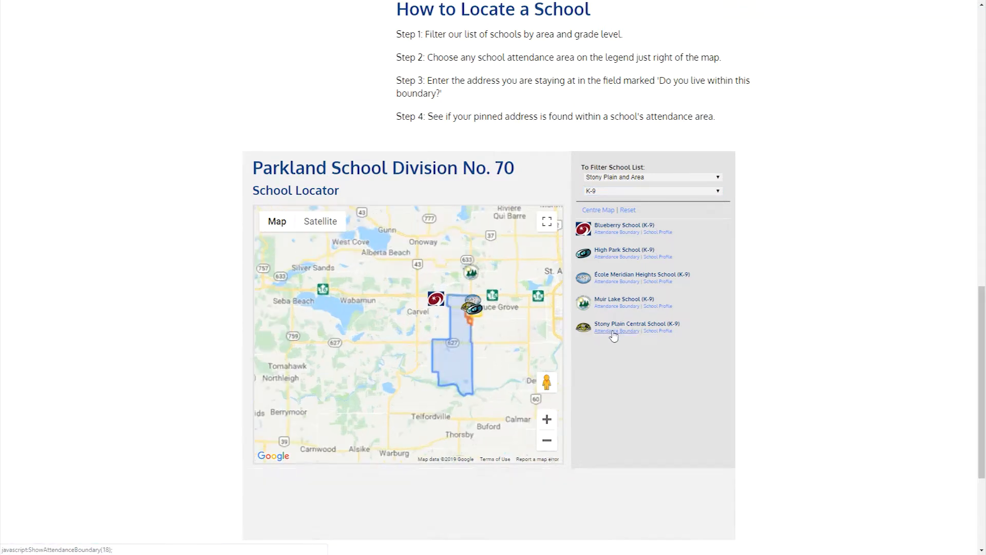
{"action": "left_click", "coordinate": [592, 508]}
{"action": "type", "text": "460"}
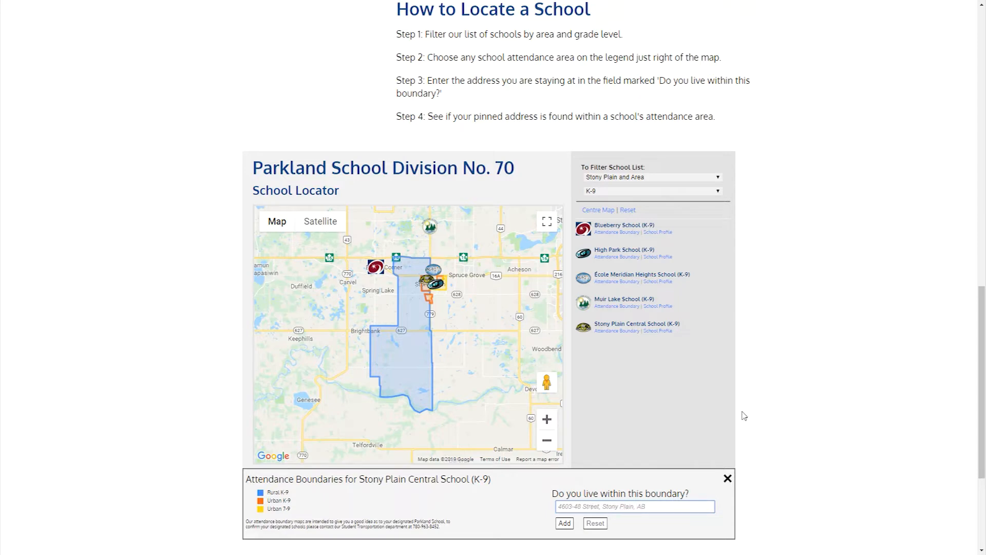
{"action": "left_click", "coordinate": [571, 523]}
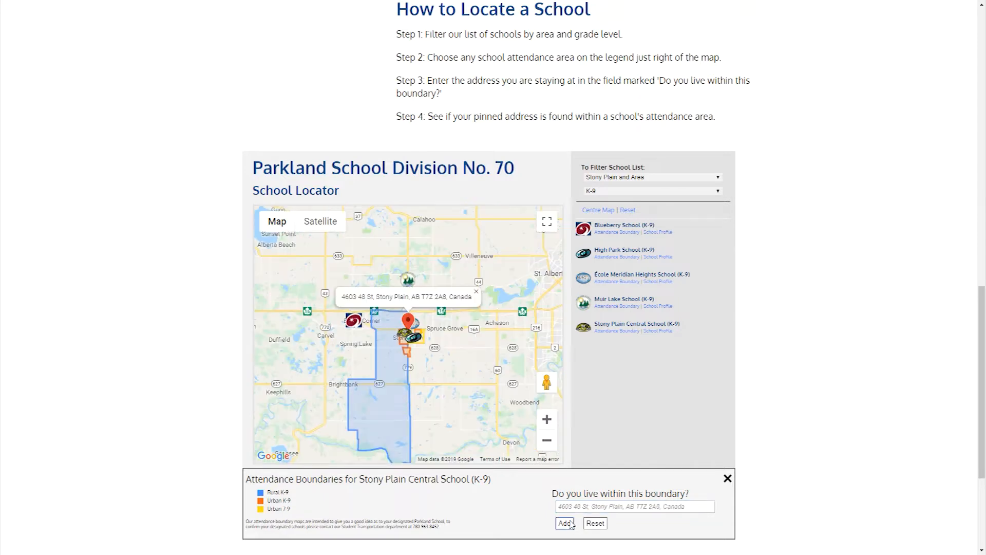
{"action": "left_click", "coordinate": [548, 424]}
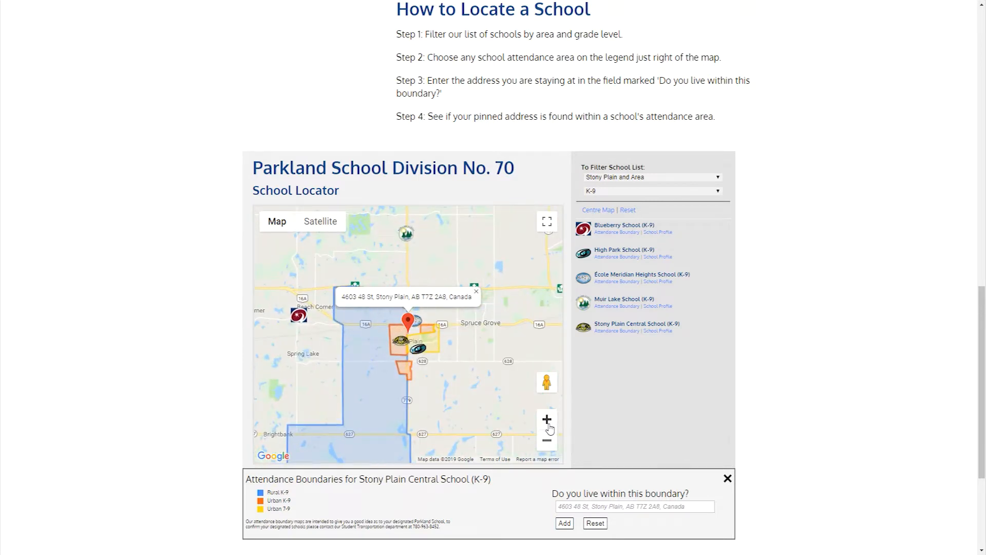
{"action": "left_click", "coordinate": [547, 440]}
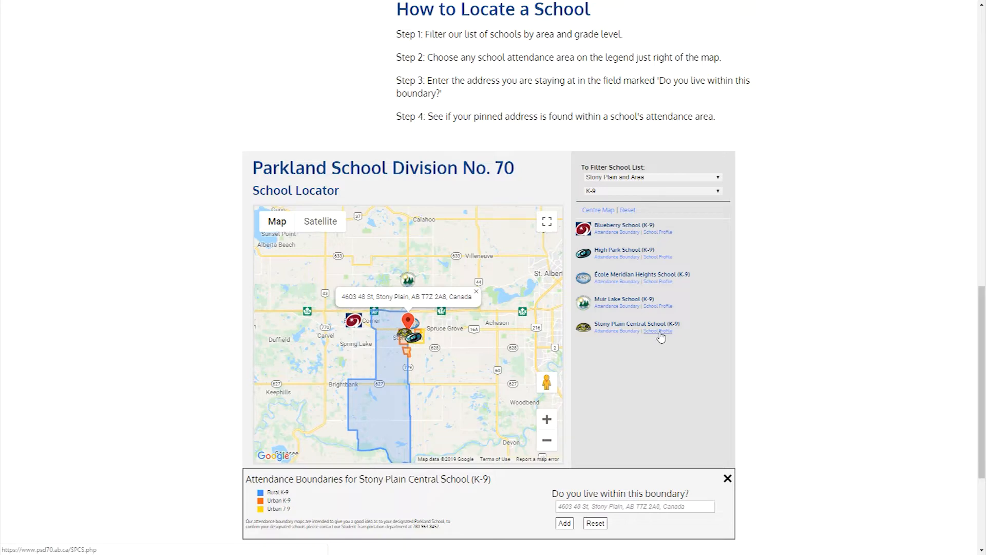
{"action": "left_click", "coordinate": [659, 331]}
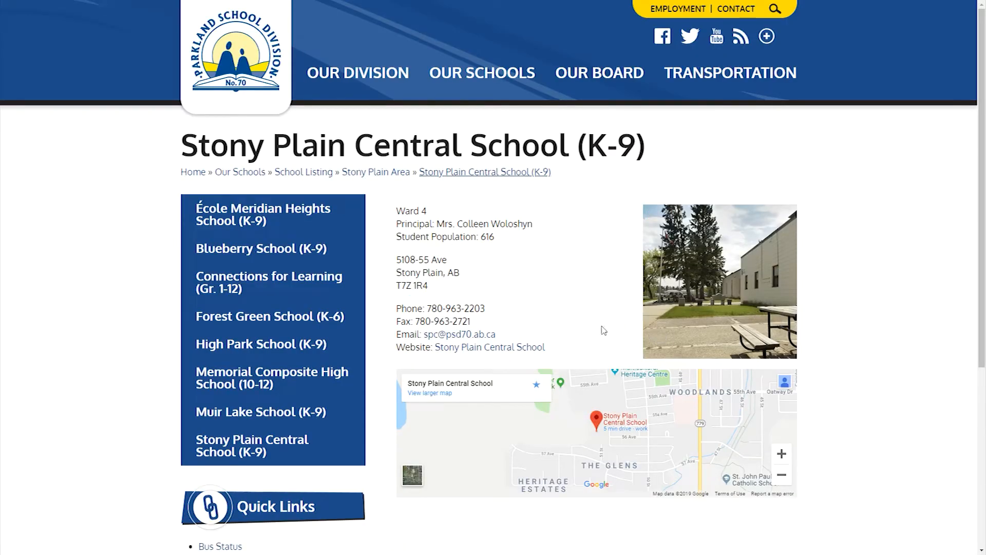
{"action": "left_click", "coordinate": [502, 353]}
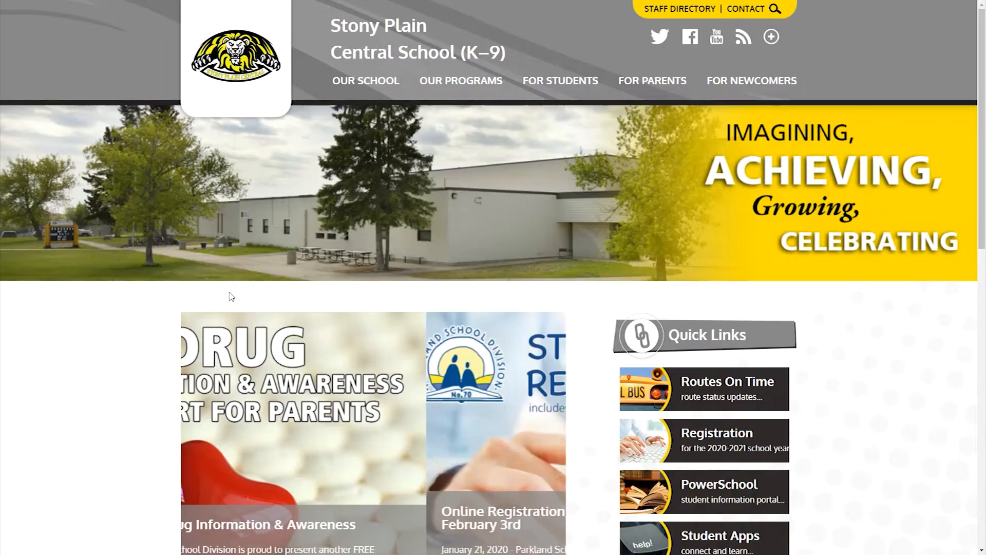
{"action": "scroll", "coordinate": [846, 352], "scroll_direction": "down", "scroll_amount": 6}
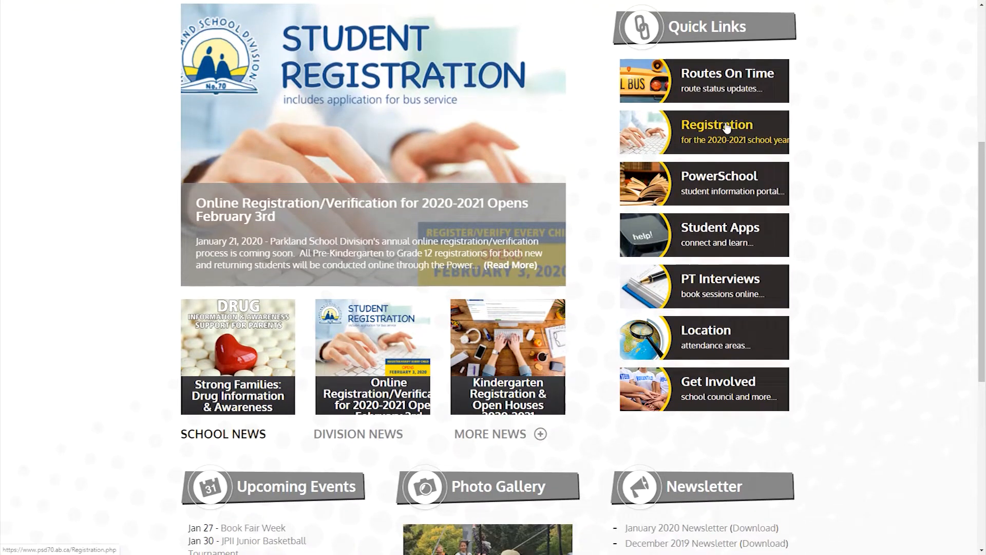
{"action": "left_click", "coordinate": [727, 129]}
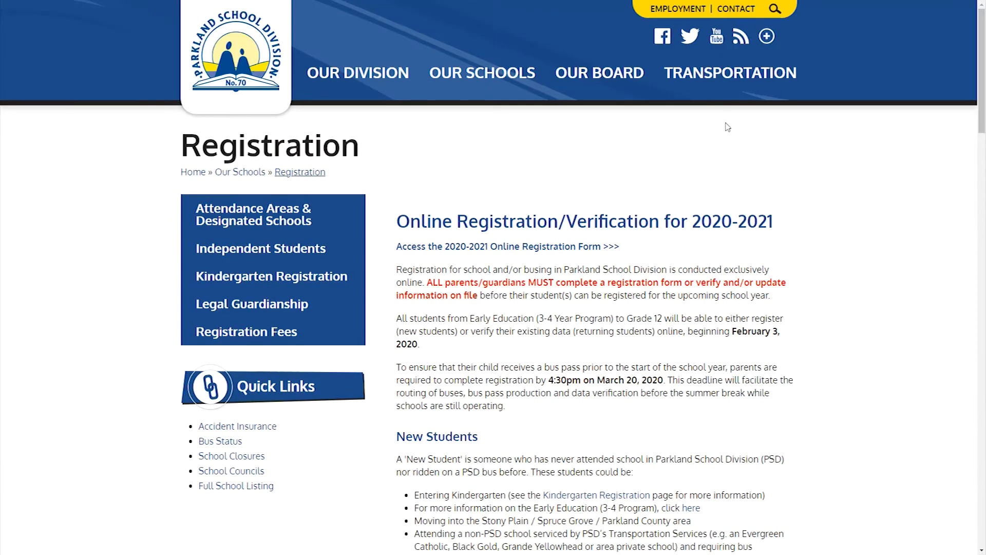
{"action": "left_click", "coordinate": [491, 247]}
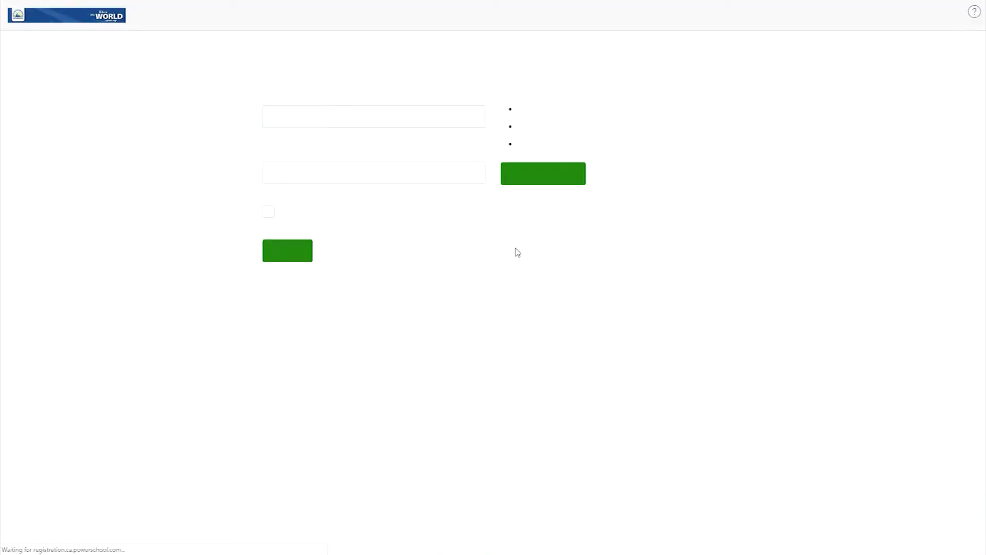
Create a parent account with the parent's name, daytime phone number and e-mail address
{"action": "left_click", "coordinate": [466, 234]}
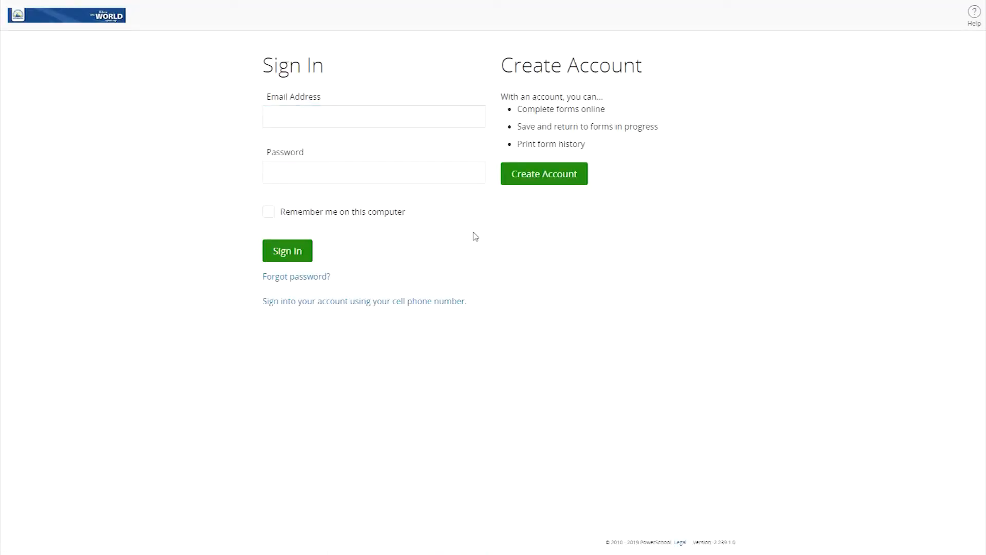
{"action": "left_click", "coordinate": [551, 184]}
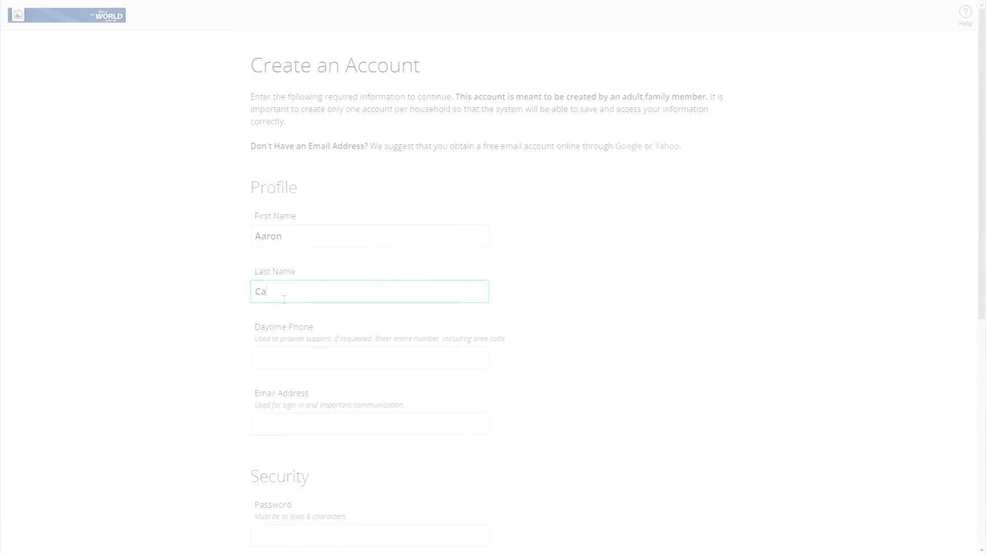
{"action": "type", "text": "ulfield"}
{"action": "left_click", "coordinate": [284, 362]}
{"action": "type", "text": "5555555555"}
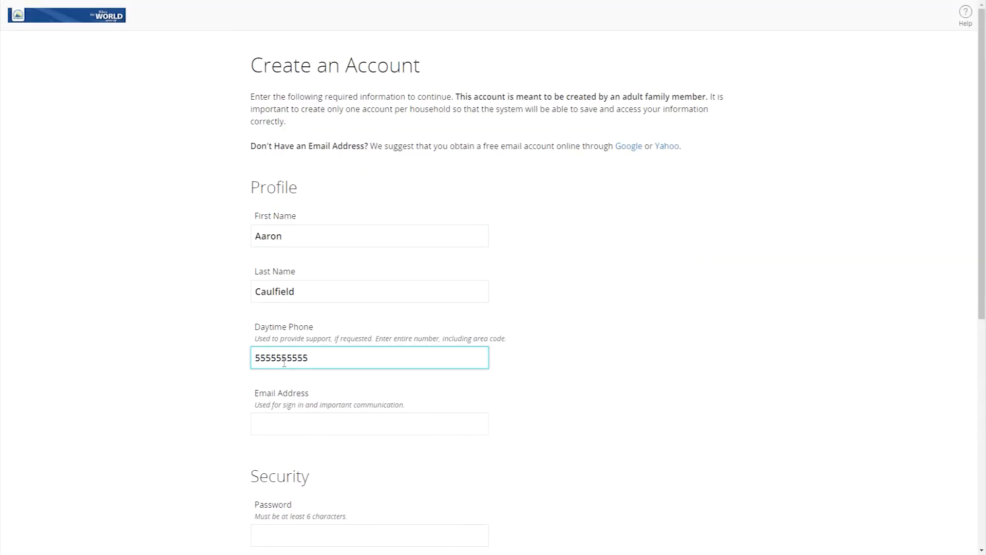
{"action": "left_click", "coordinate": [292, 424]}
{"action": "type", "text": "aaron"}
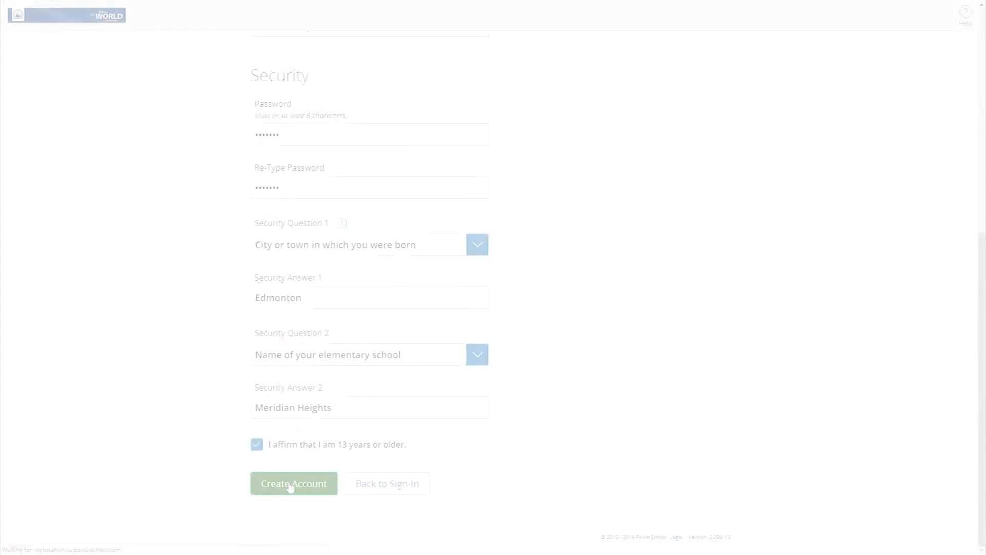
{"action": "left_click", "coordinate": [290, 486]}
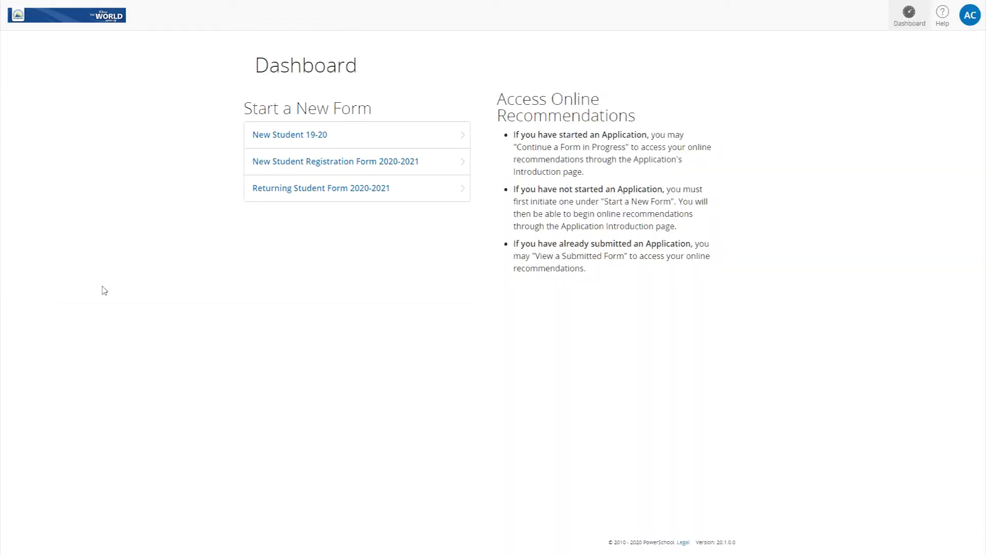
{"action": "left_click", "coordinate": [433, 165]}
{"action": "key", "text": "Tab"}
{"action": "left_click", "coordinate": [332, 277]}
{"action": "type", "text": "04/04/2014"}
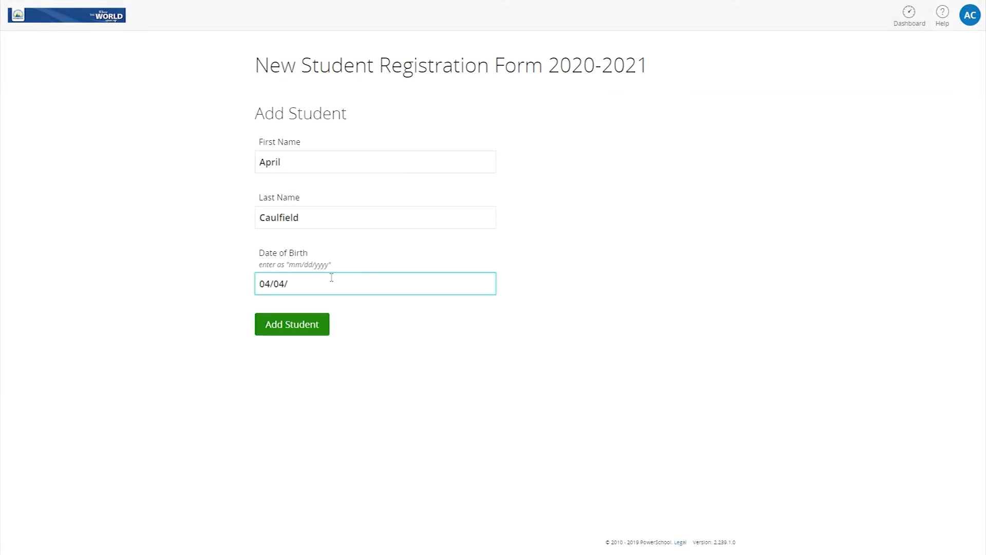
{"action": "left_click", "coordinate": [287, 324]}
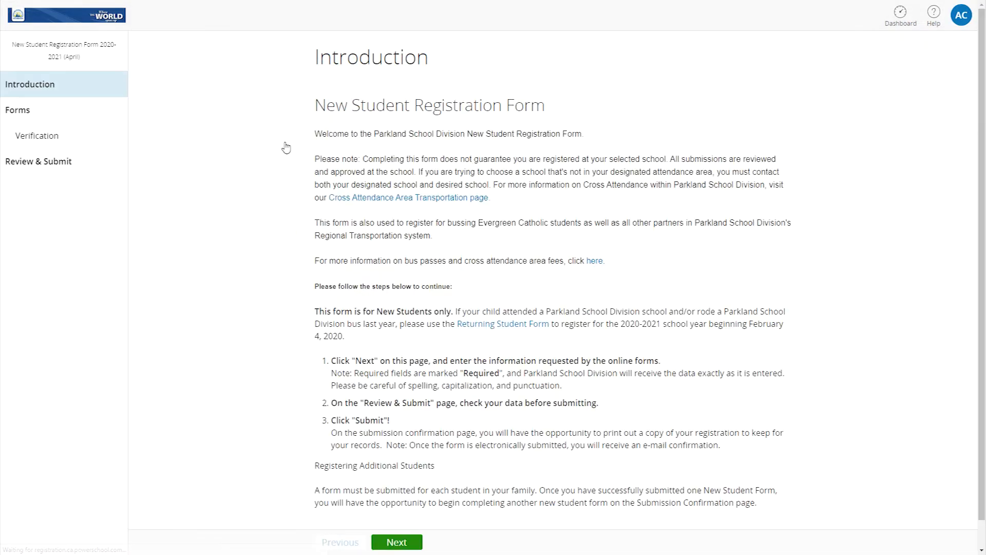
On Verification, mark the child as not currently enrolled and enrolling as a new student
{"action": "scroll", "coordinate": [277, 377], "scroll_direction": "down", "scroll_amount": 1}
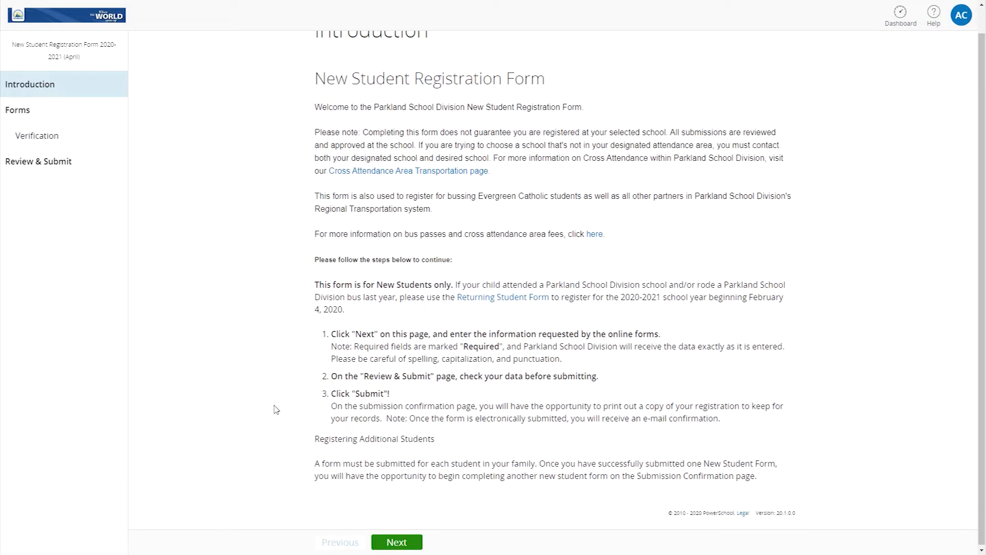
{"action": "left_click", "coordinate": [397, 544]}
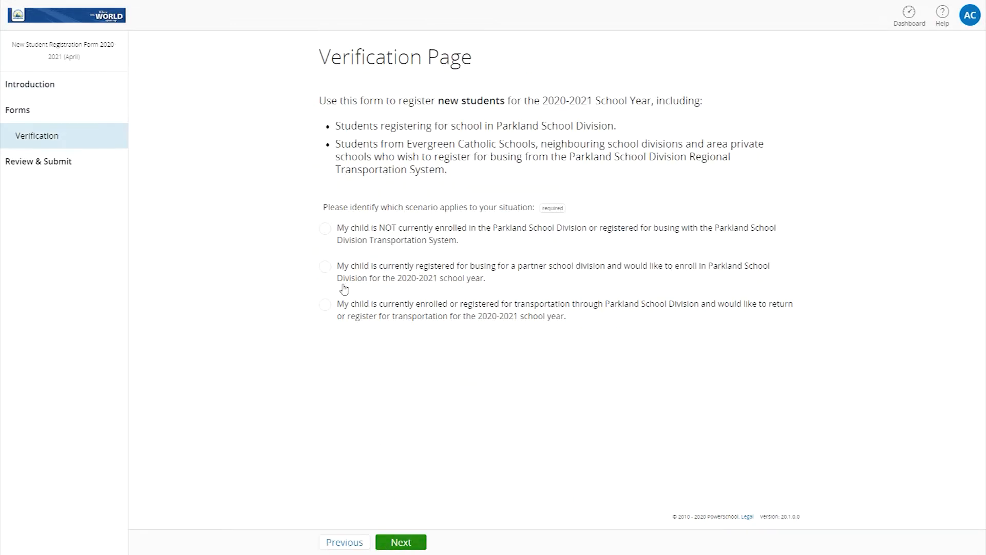
{"action": "left_click", "coordinate": [324, 305]}
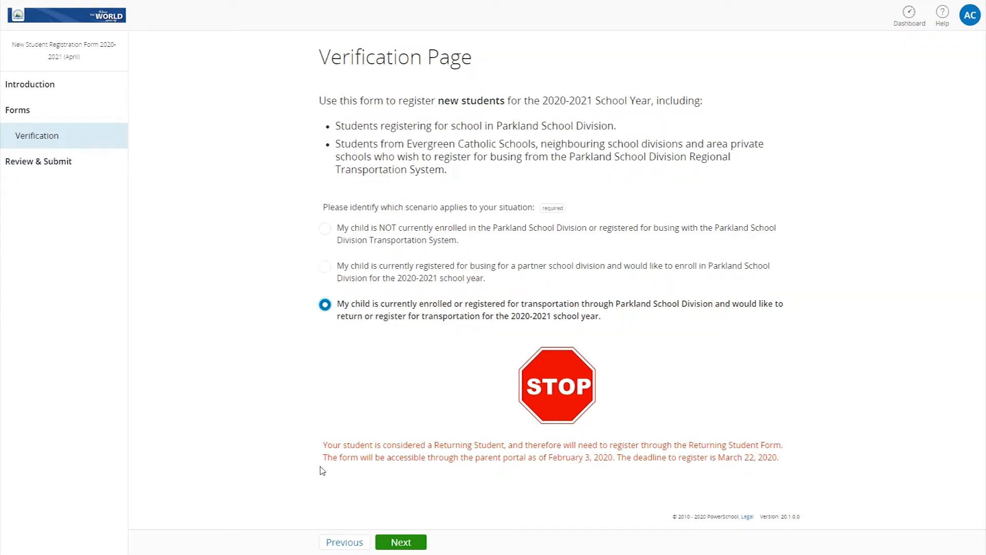
{"action": "left_click", "coordinate": [325, 232]}
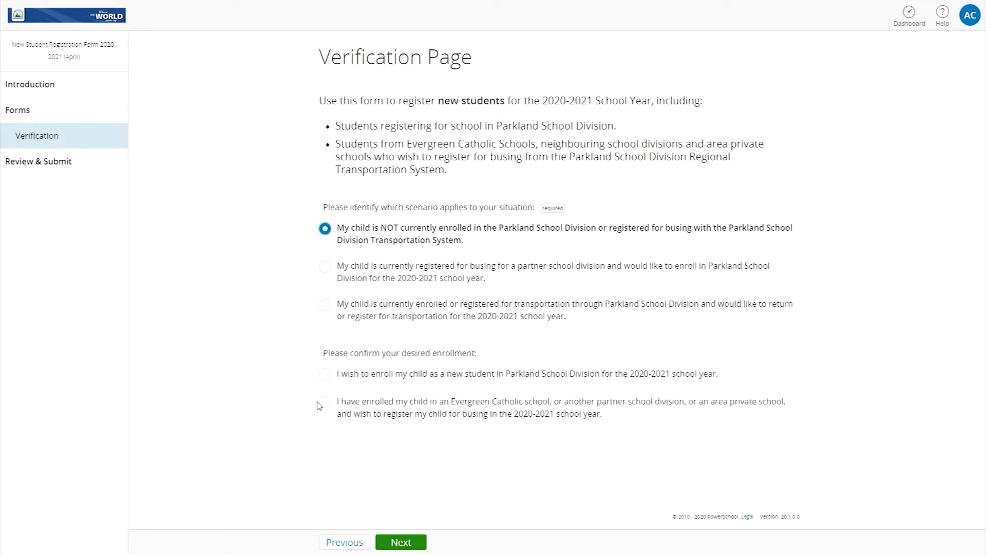
{"action": "left_click", "coordinate": [322, 377]}
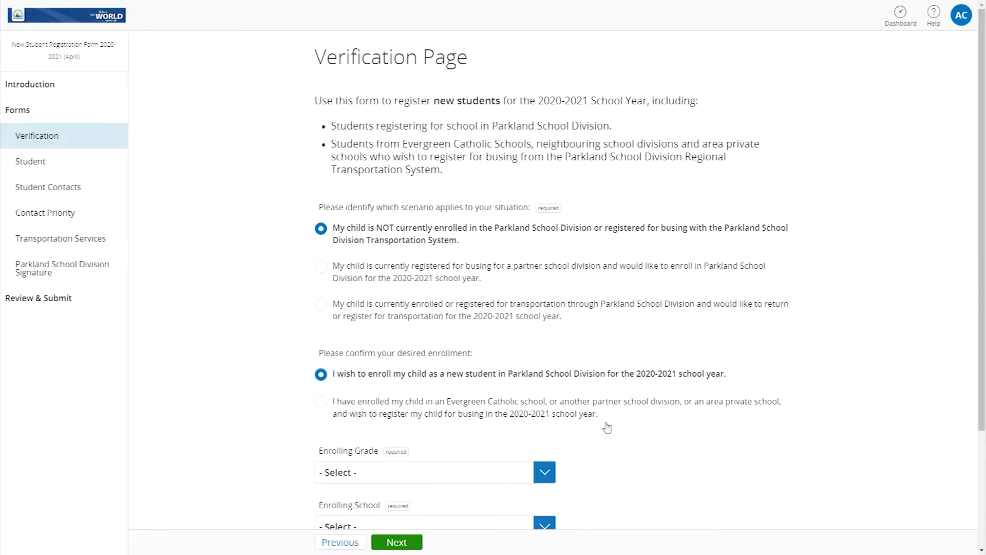
Select Enrolling Grade 1, Stony Plain Central School and the Regular program, then continue
{"action": "scroll", "coordinate": [614, 428], "scroll_direction": "down", "scroll_amount": 3}
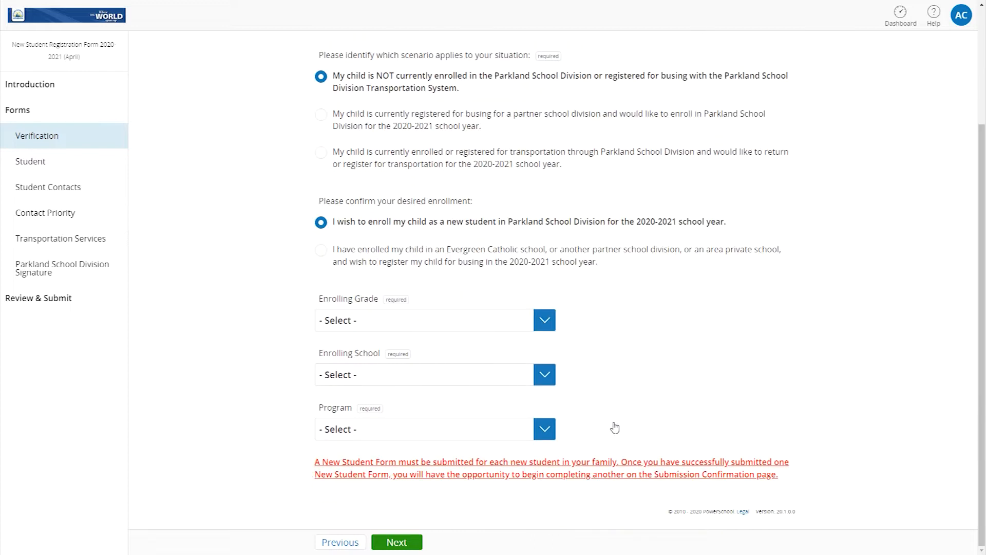
{"action": "left_click", "coordinate": [545, 322]}
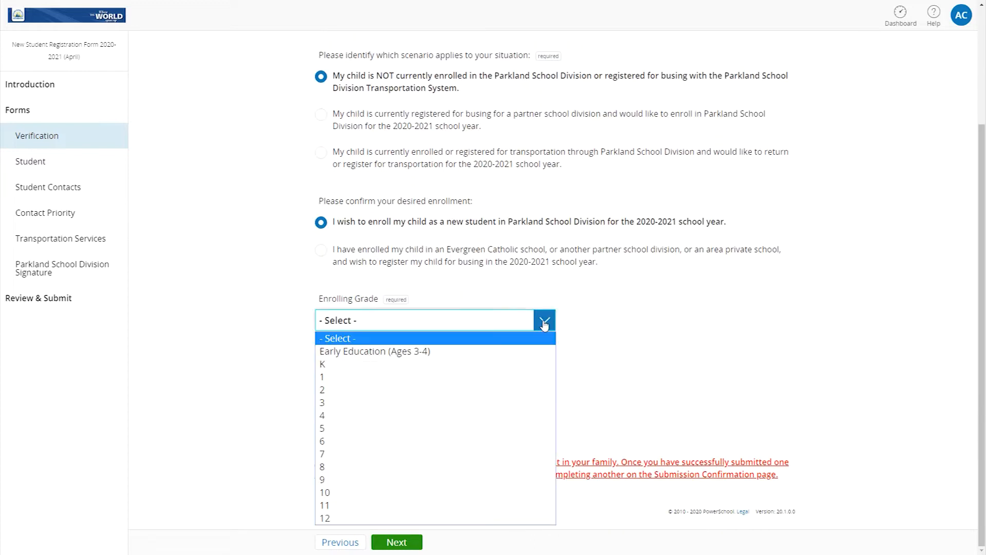
{"action": "left_click", "coordinate": [503, 375]}
{"action": "left_click", "coordinate": [553, 378]}
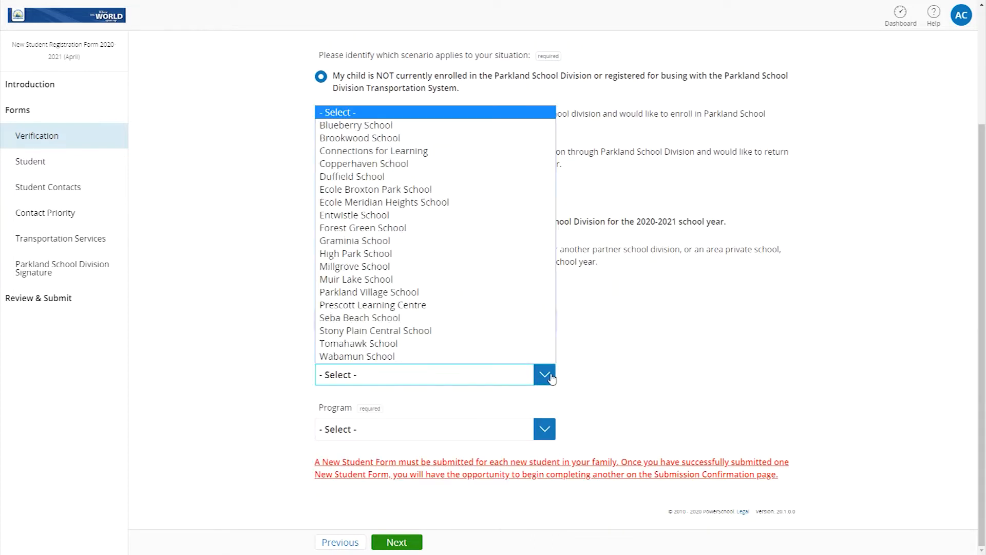
{"action": "left_click", "coordinate": [514, 331]}
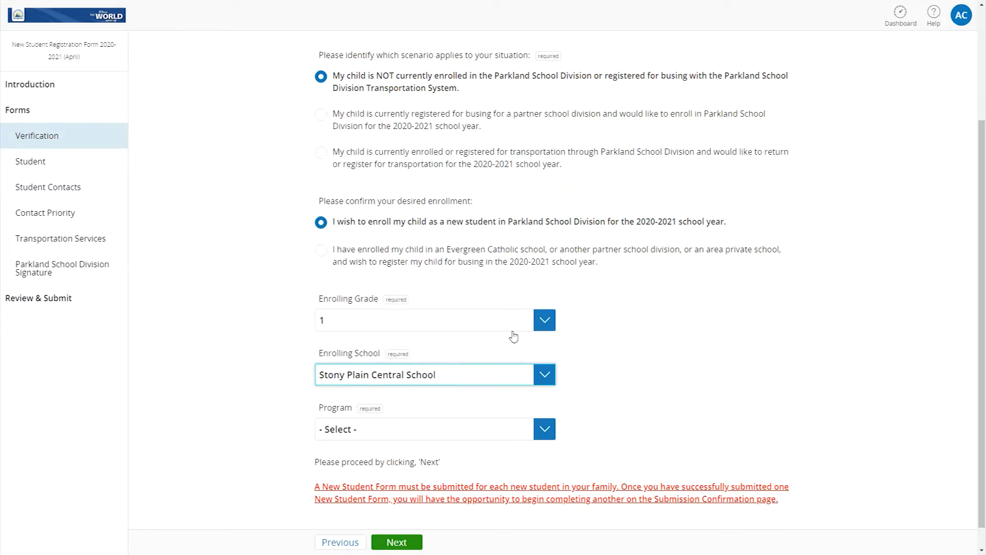
{"action": "left_click", "coordinate": [538, 430]}
{"action": "left_click", "coordinate": [524, 460]}
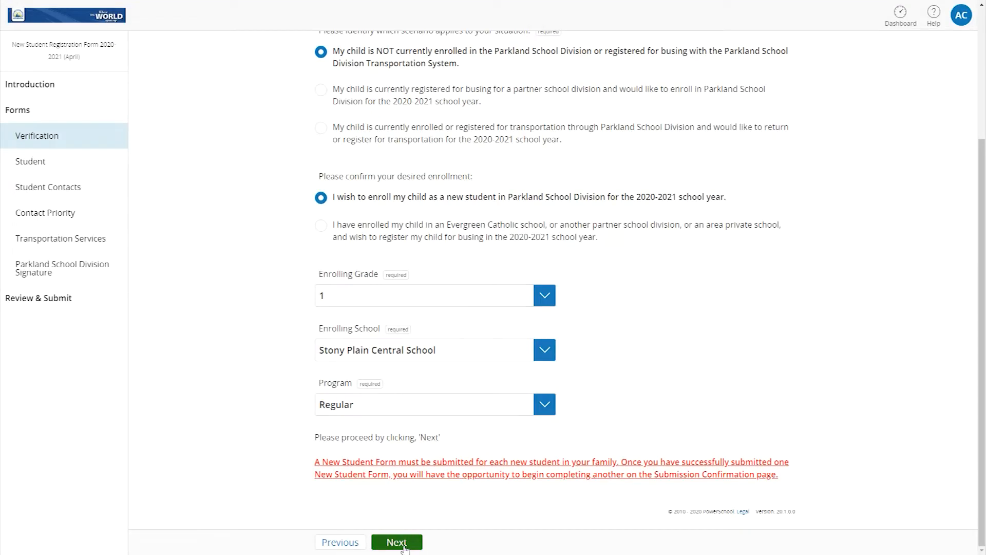
{"action": "left_click", "coordinate": [403, 545]}
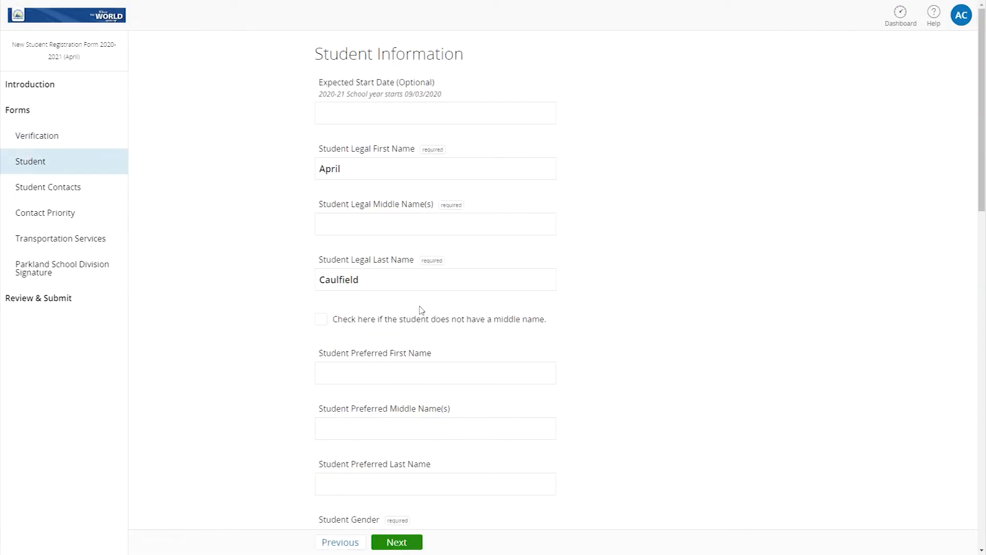
Set the expected start date to 09/03/2020 and enter the student's middle and preferred names
{"action": "left_click", "coordinate": [328, 114]}
{"action": "left_click", "coordinate": [338, 138]}
{"action": "left_click", "coordinate": [382, 224]}
{"action": "type", "text": "Maxine"}
{"action": "left_click", "coordinate": [345, 371]}
{"action": "type", "text": "Maxine"}
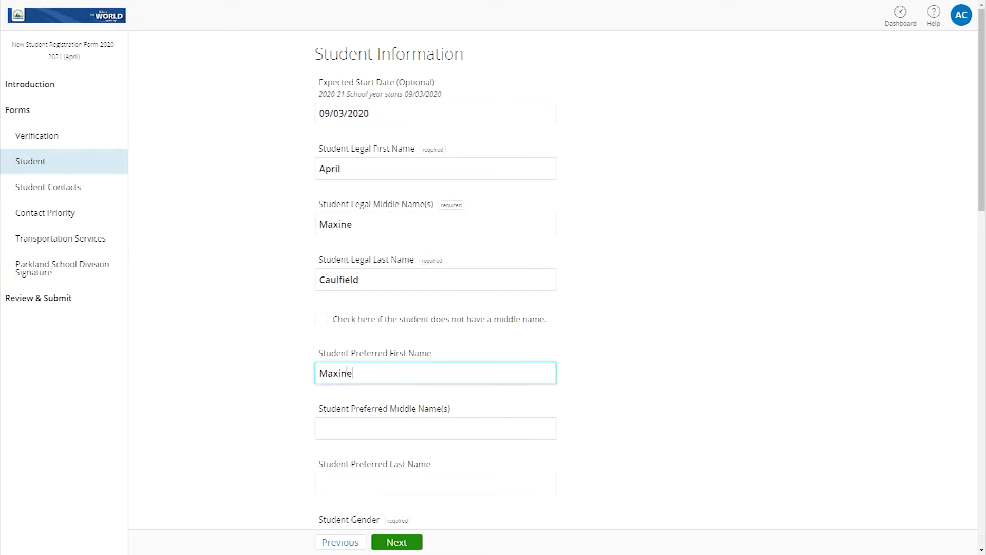
Set gender to Female, add the primary phone as Cell, and choose English as language
{"action": "scroll", "coordinate": [277, 431], "scroll_direction": "down", "scroll_amount": 4}
{"action": "left_click", "coordinate": [540, 344]}
{"action": "left_click", "coordinate": [533, 376]}
{"action": "scroll", "coordinate": [582, 375], "scroll_direction": "down", "scroll_amount": 3}
{"action": "left_click", "coordinate": [405, 314]}
{"action": "type", "text": "123-456"}
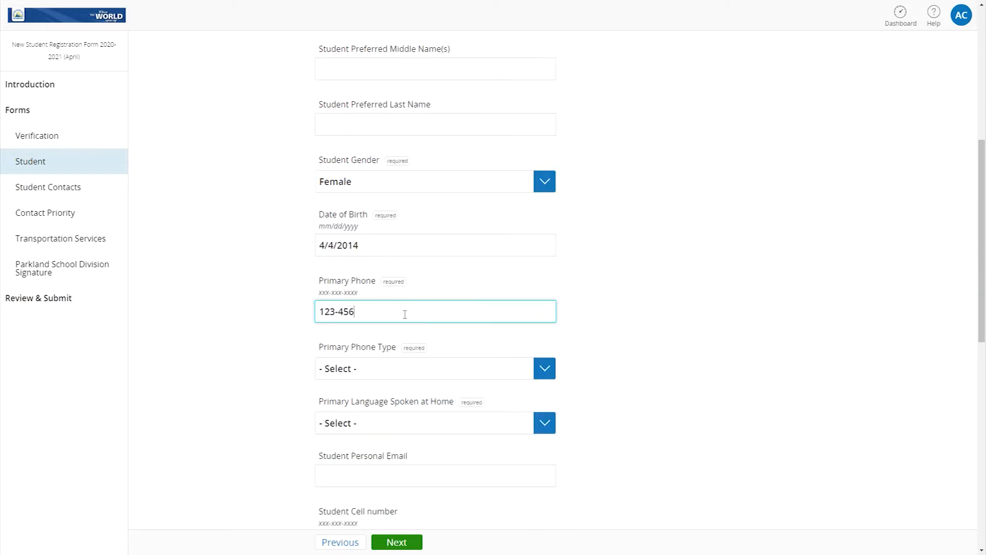
{"action": "type", "text": "-7890"}
{"action": "left_click", "coordinate": [543, 368]}
{"action": "left_click", "coordinate": [524, 409]}
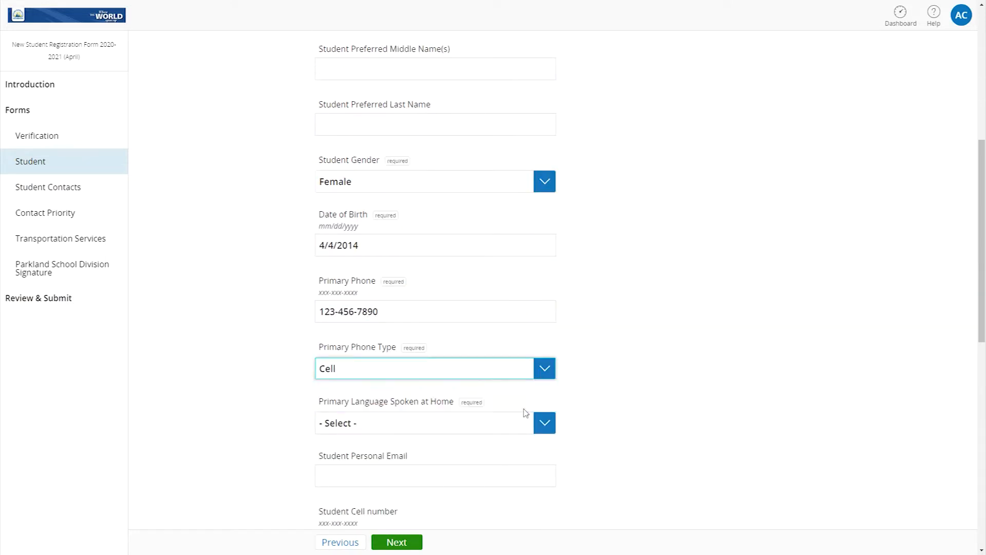
{"action": "left_click", "coordinate": [544, 423]}
{"action": "left_click", "coordinate": [434, 176]}
Enter the student's personal e-mail address and cell phone number
{"action": "scroll", "coordinate": [605, 330], "scroll_direction": "down", "scroll_amount": 5}
{"action": "left_click", "coordinate": [383, 219]}
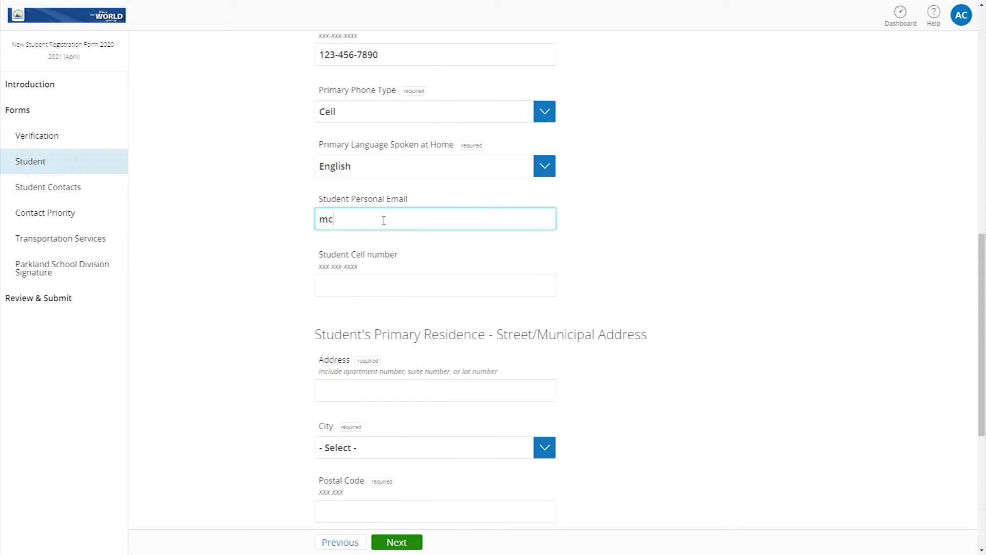
{"action": "left_click", "coordinate": [362, 288]}
{"action": "type", "text": "123-456-7890"}
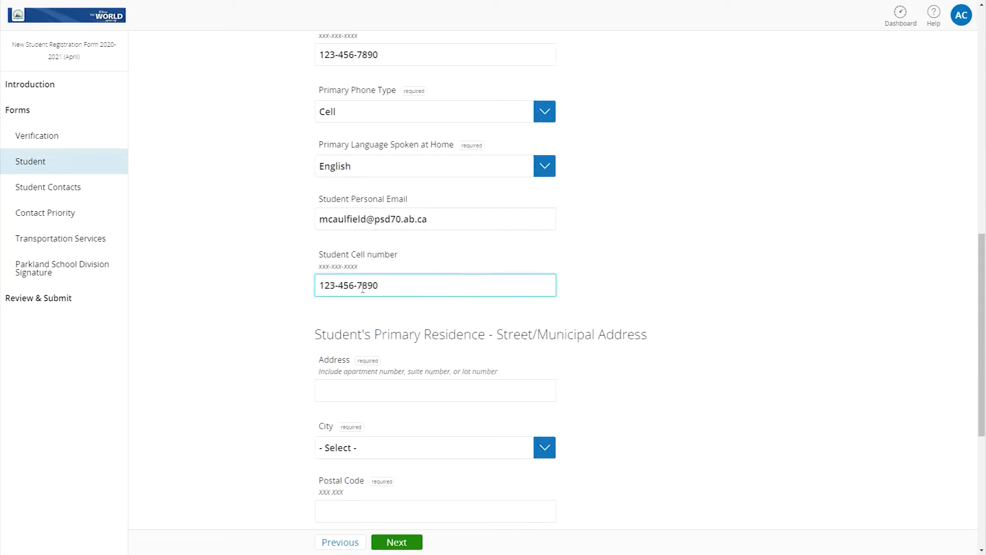
Enter the student's street address with city Stony Plain and submit the Student page
{"action": "scroll", "coordinate": [363, 289], "scroll_direction": "down", "scroll_amount": 3}
{"action": "left_click", "coordinate": [332, 236]}
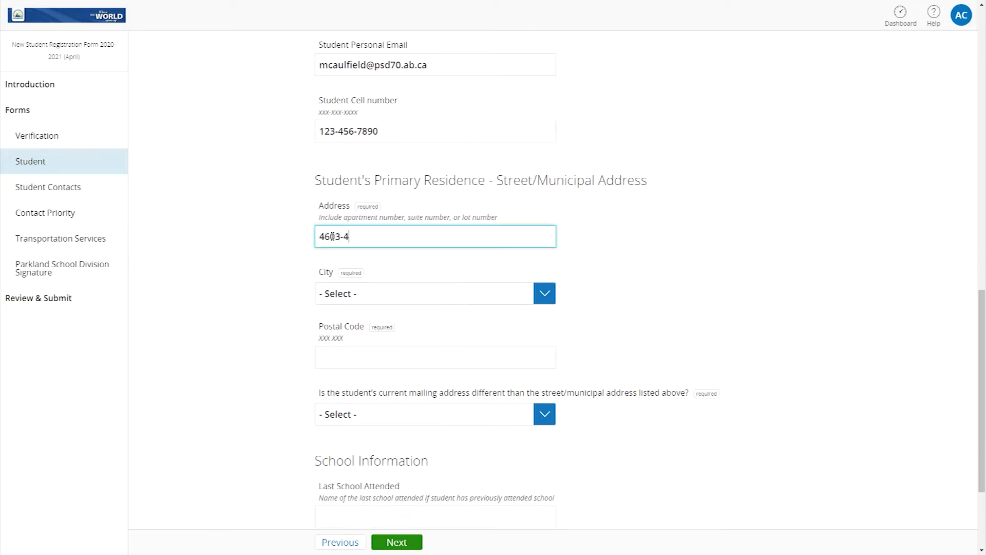
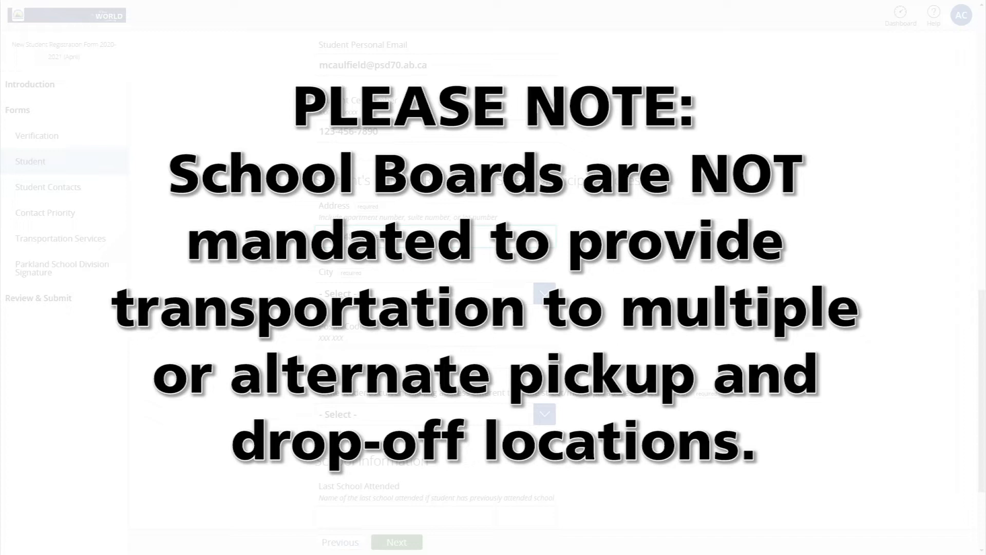
{"action": "left_click", "coordinate": [544, 293]}
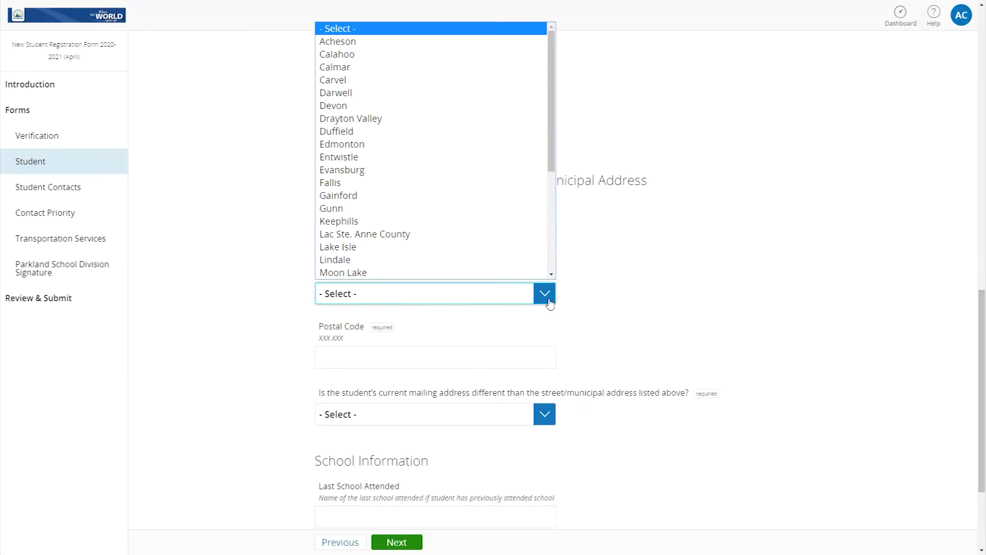
{"action": "scroll", "coordinate": [516, 232], "scroll_direction": "down", "scroll_amount": 3}
{"action": "left_click", "coordinate": [436, 197]}
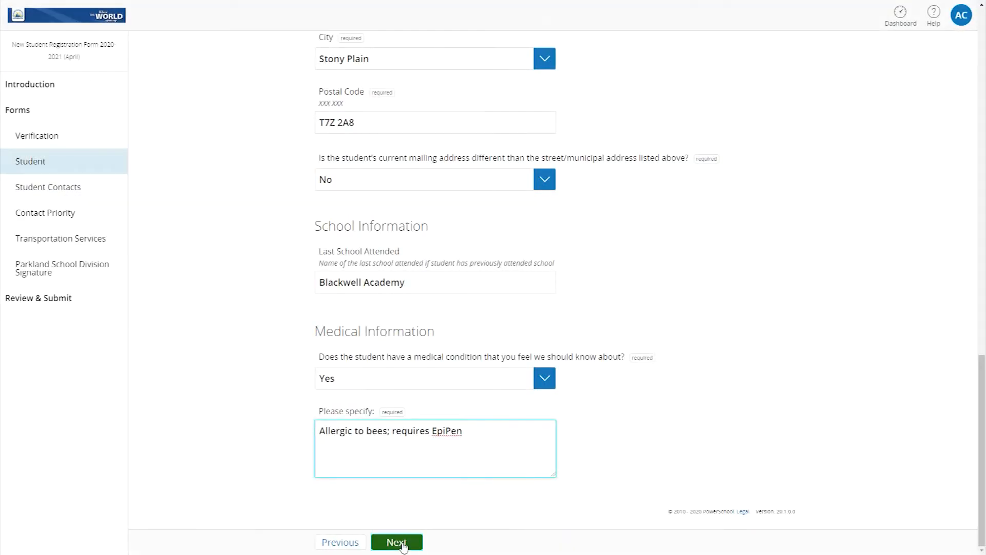
{"action": "left_click", "coordinate": [404, 545]}
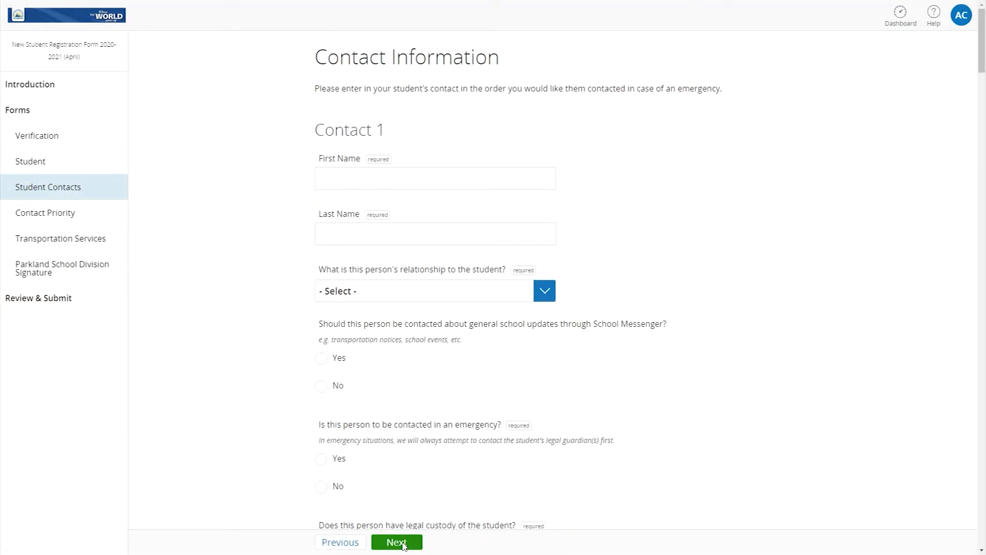
Enter Contact 1's first and last name and set the relationship to Father
{"action": "left_click", "coordinate": [341, 183]}
{"action": "key", "text": "Tab"}
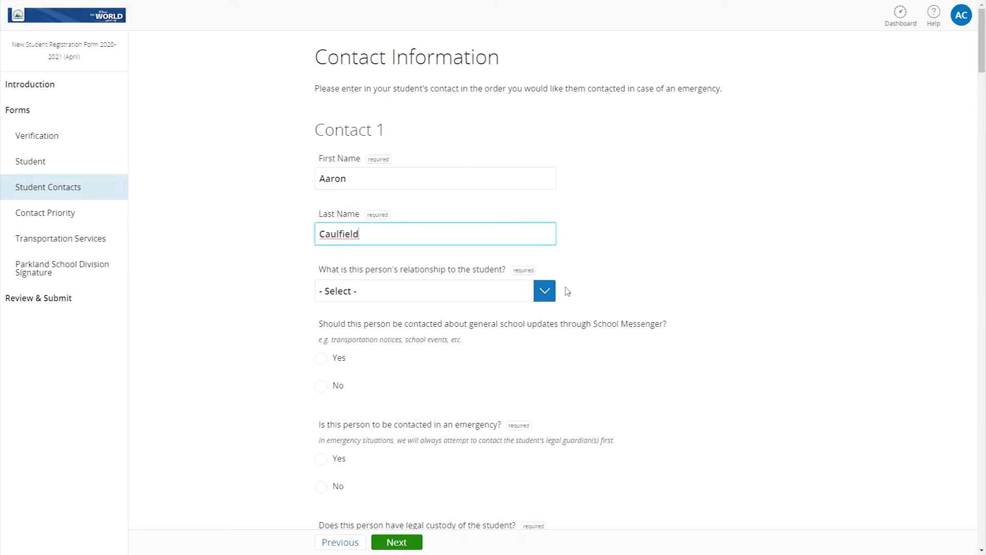
{"action": "left_click", "coordinate": [544, 291]}
{"action": "left_click", "coordinate": [462, 51]}
Answer Yes for updates, emergency contact, custody, pickup, household and same address
{"action": "left_click", "coordinate": [320, 358]}
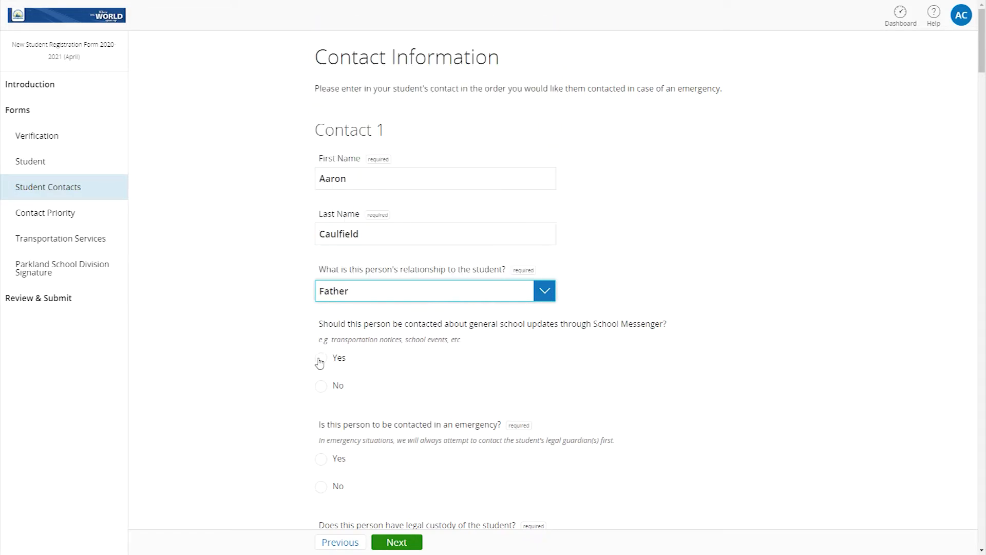
{"action": "scroll", "coordinate": [362, 365], "scroll_direction": "down", "scroll_amount": 5}
{"action": "left_click", "coordinate": [321, 202]}
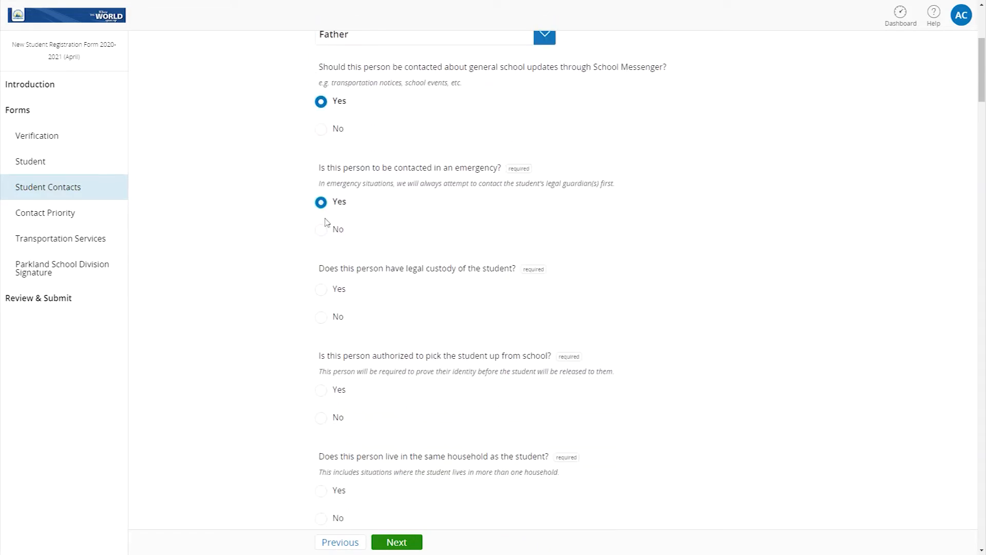
{"action": "left_click", "coordinate": [321, 289]}
{"action": "scroll", "coordinate": [321, 290], "scroll_direction": "down", "scroll_amount": 3}
{"action": "left_click", "coordinate": [320, 236]}
{"action": "left_click", "coordinate": [321, 340]}
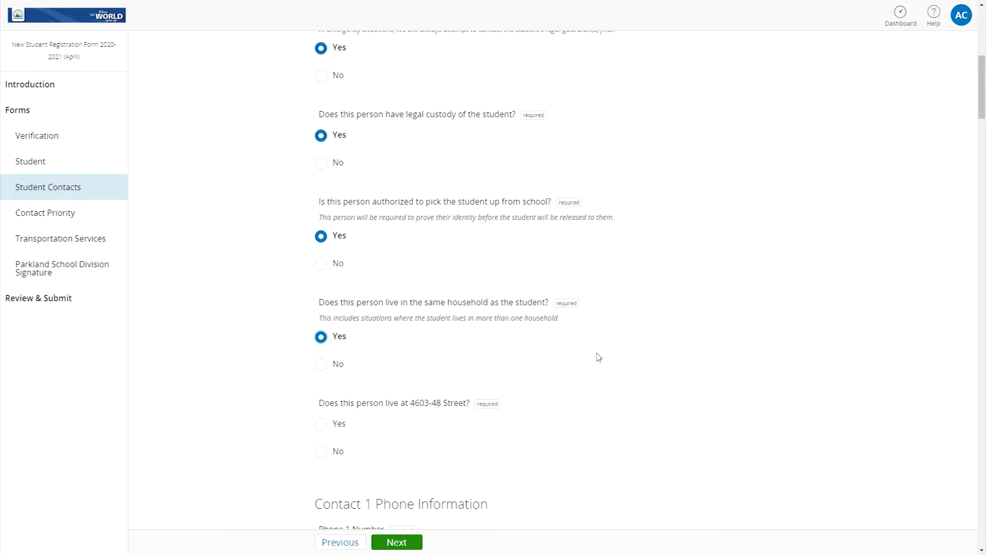
{"action": "left_click", "coordinate": [322, 425]}
{"action": "scroll", "coordinate": [717, 399], "scroll_direction": "down", "scroll_amount": 5}
{"action": "scroll", "coordinate": [717, 398], "scroll_direction": "down", "scroll_amount": 4}
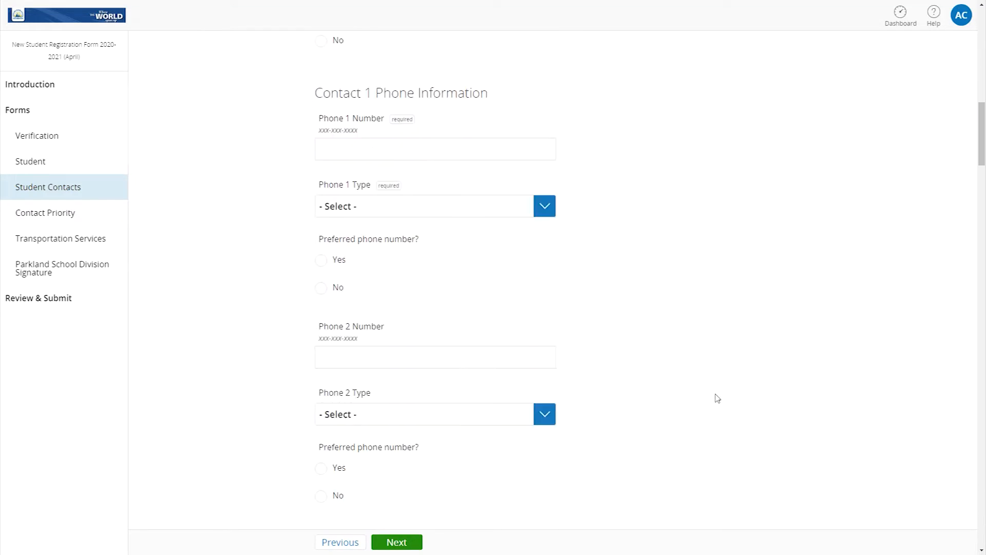
Enter the second contact's first and last name and set the relationship to Neighbor
{"action": "scroll", "coordinate": [720, 398], "scroll_direction": "down", "scroll_amount": 10}
{"action": "left_click", "coordinate": [414, 93]}
{"action": "key", "text": "Tab"}
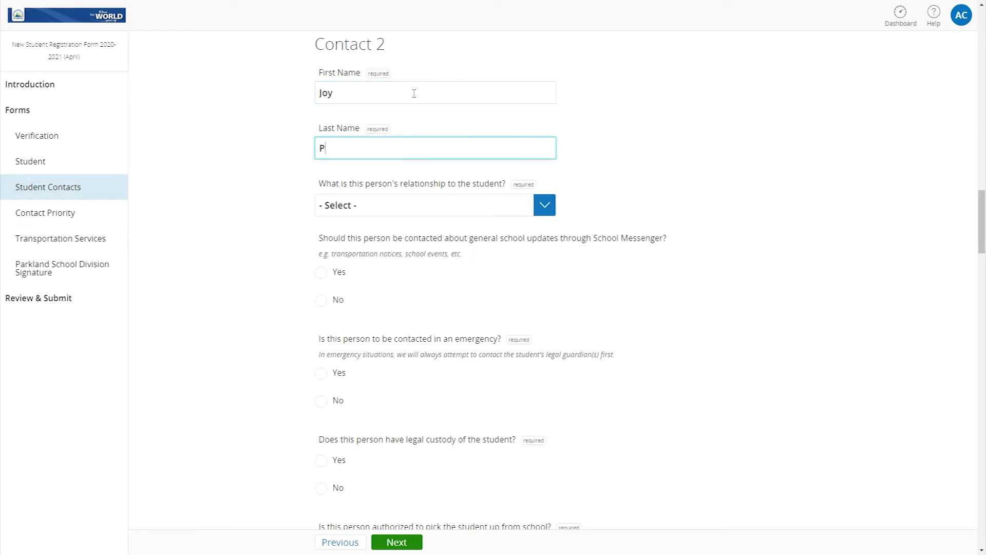
{"action": "left_click", "coordinate": [544, 210]}
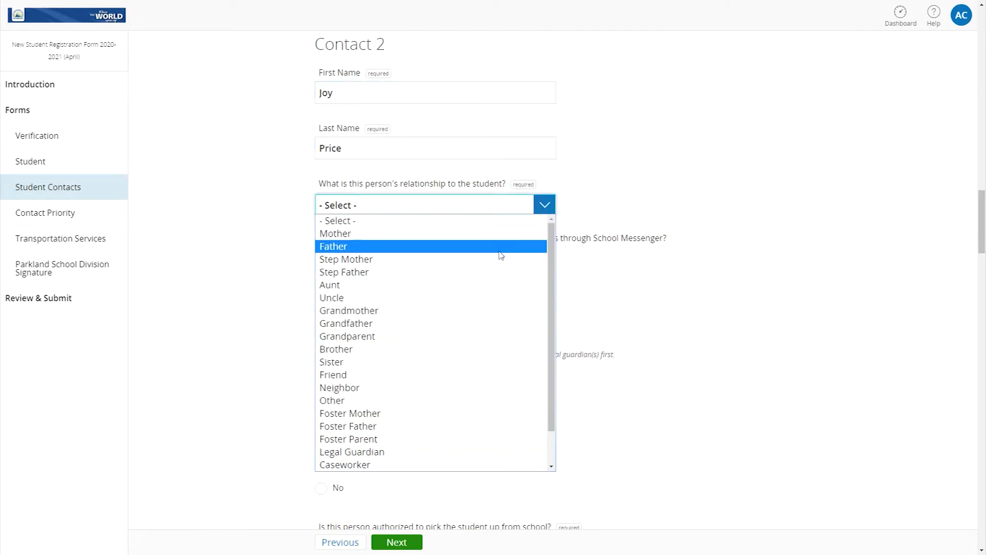
{"action": "scroll", "coordinate": [491, 260], "scroll_direction": "down", "scroll_amount": 1}
{"action": "left_click", "coordinate": [452, 349]}
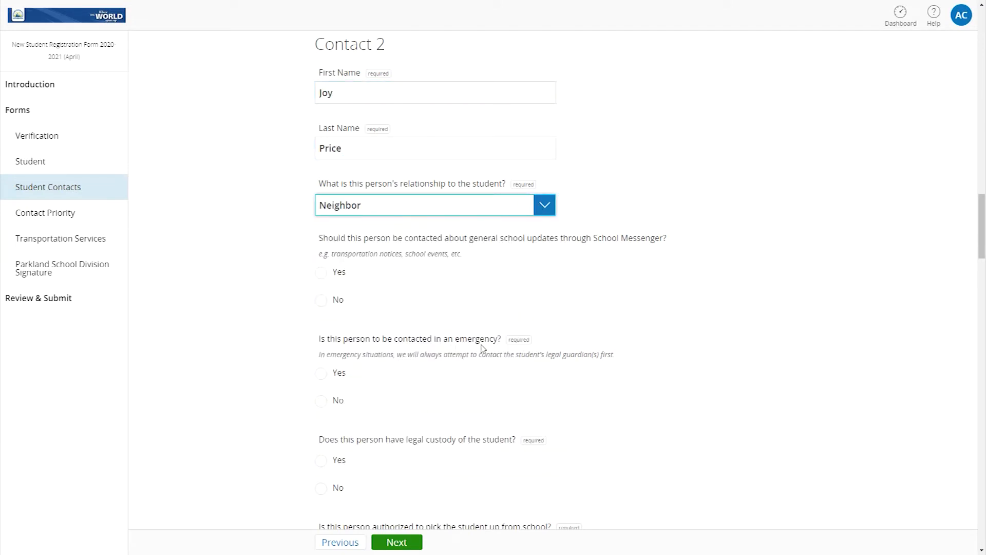
Set Contact 2: no school updates, emergency contact, no legal custody, pickup allowed; add another contact
{"action": "left_click", "coordinate": [321, 301]}
{"action": "left_click", "coordinate": [323, 373]}
{"action": "scroll", "coordinate": [531, 404], "scroll_direction": "down", "scroll_amount": 4}
{"action": "left_click", "coordinate": [321, 283]}
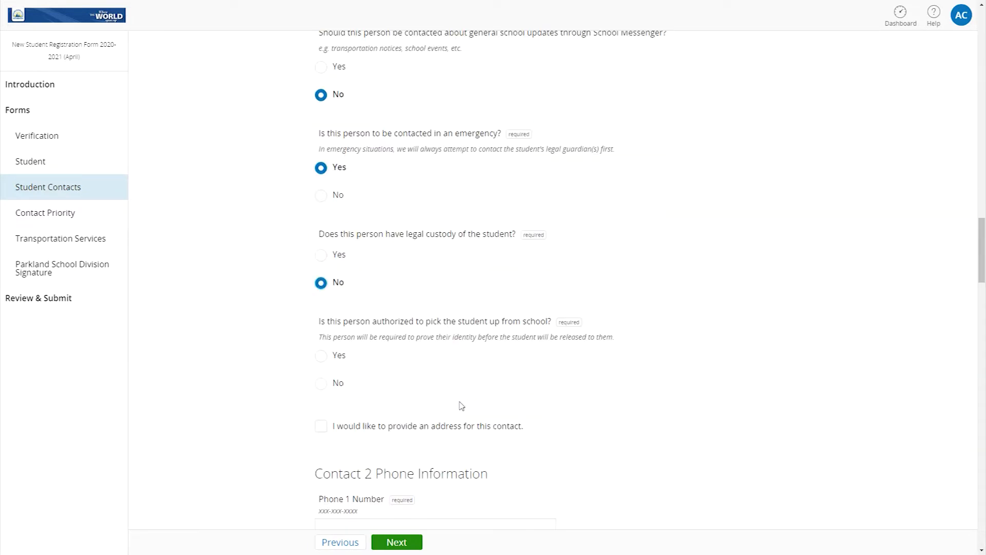
{"action": "left_click", "coordinate": [323, 356]}
{"action": "scroll", "coordinate": [601, 398], "scroll_direction": "down", "scroll_amount": 4}
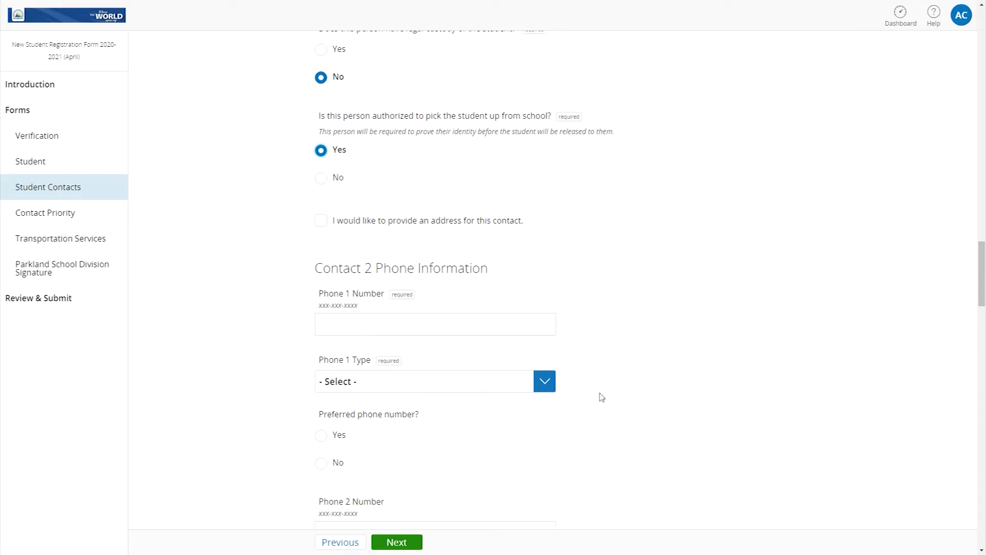
{"action": "scroll", "coordinate": [601, 397], "scroll_direction": "down", "scroll_amount": 12}
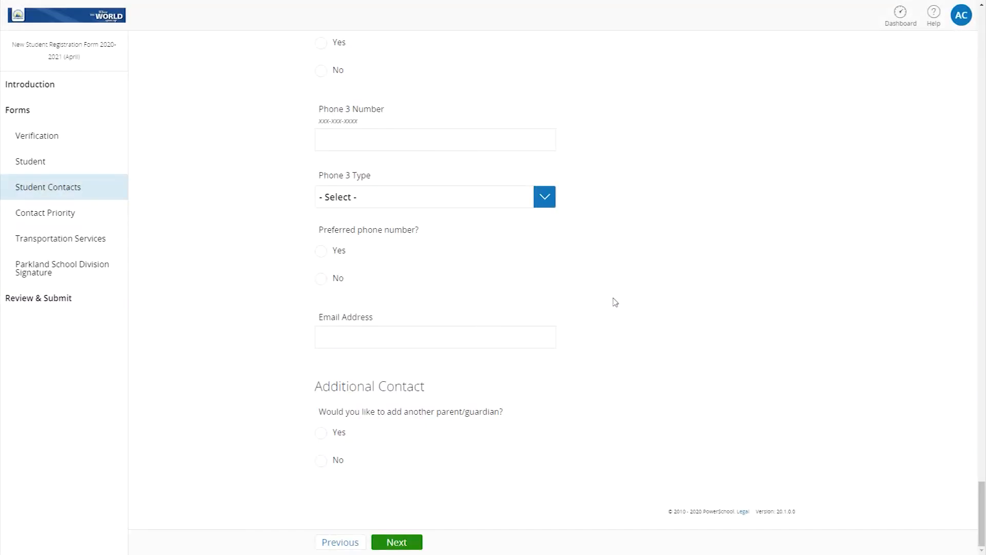
{"action": "left_click", "coordinate": [322, 435]}
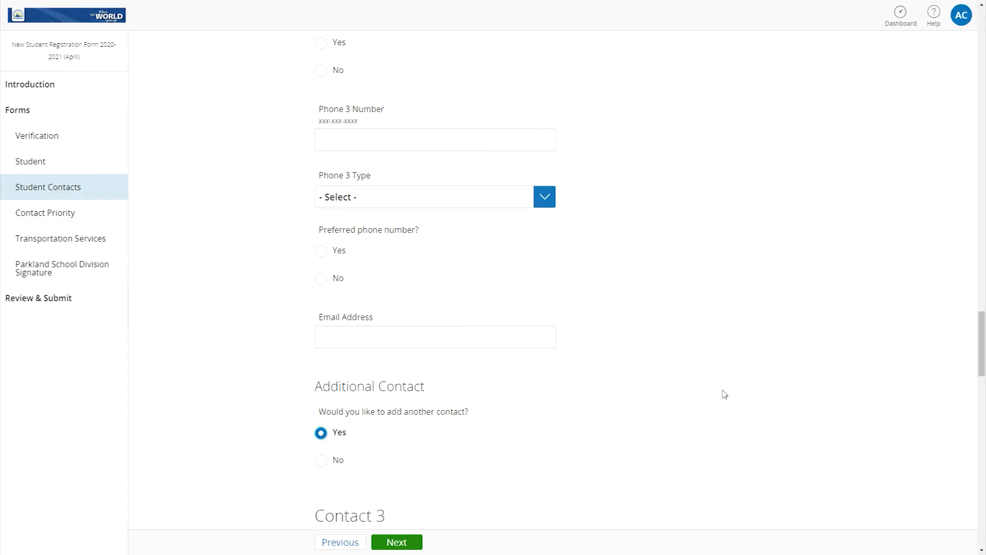
Enter the third contact's first and last name with relationship Friend
{"action": "scroll", "coordinate": [728, 387], "scroll_direction": "down", "scroll_amount": 9}
{"action": "left_click", "coordinate": [531, 106]}
{"action": "key", "text": "Tab"}
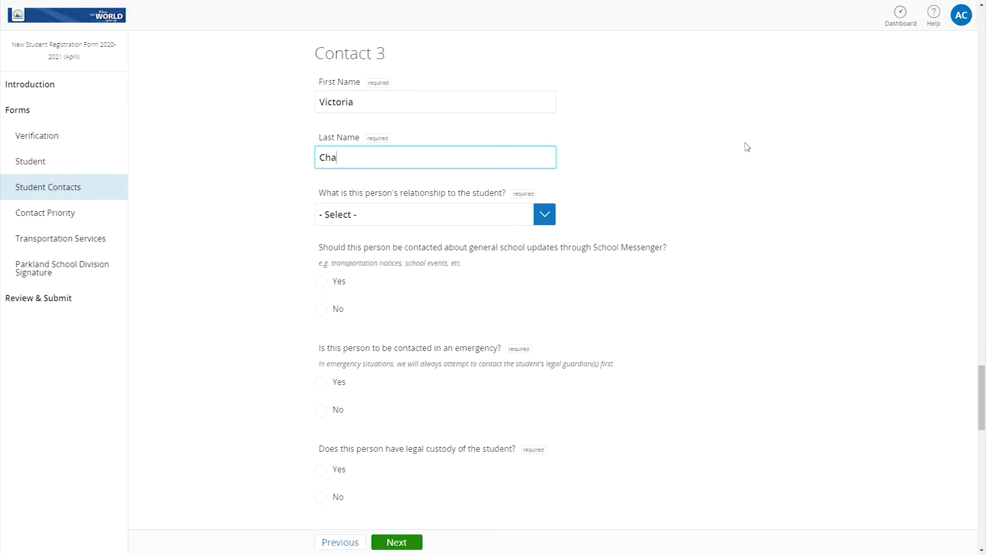
{"action": "left_click", "coordinate": [545, 214]}
{"action": "left_click", "coordinate": [452, 361]}
Answer No to School Messenger and emergency for Contact 3, then continue to Contact Priority
{"action": "left_click", "coordinate": [320, 310]}
{"action": "left_click", "coordinate": [321, 410]}
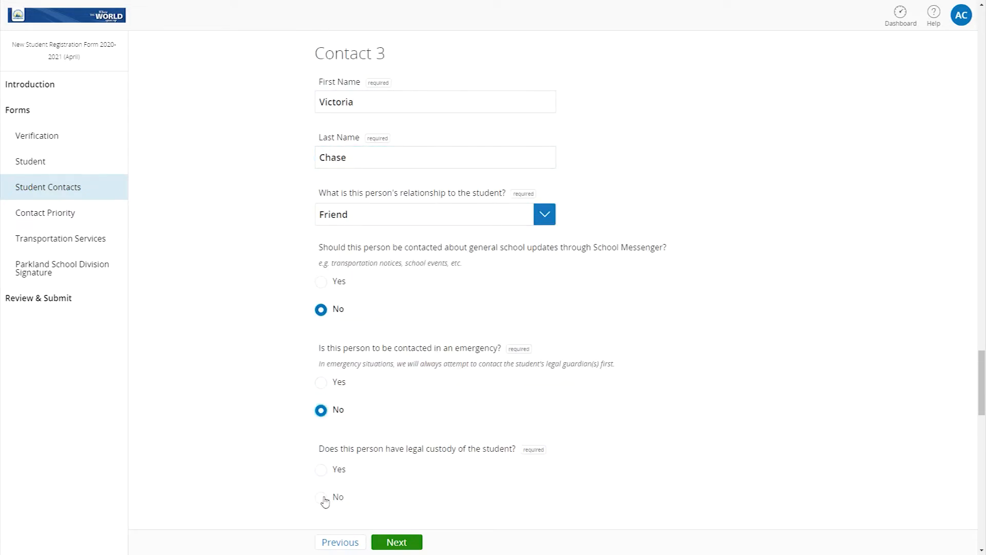
{"action": "scroll", "coordinate": [627, 394], "scroll_direction": "down", "scroll_amount": 15}
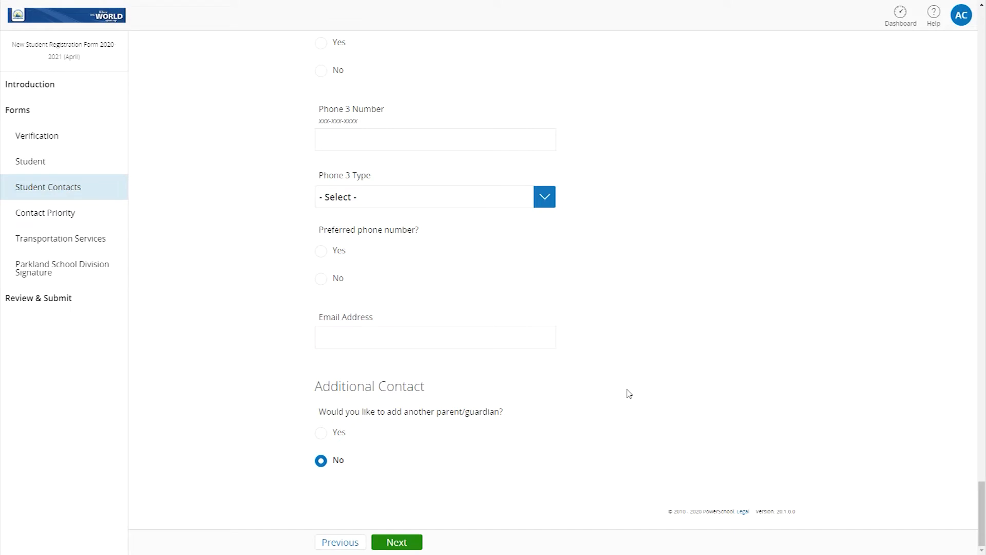
{"action": "left_click", "coordinate": [396, 543]}
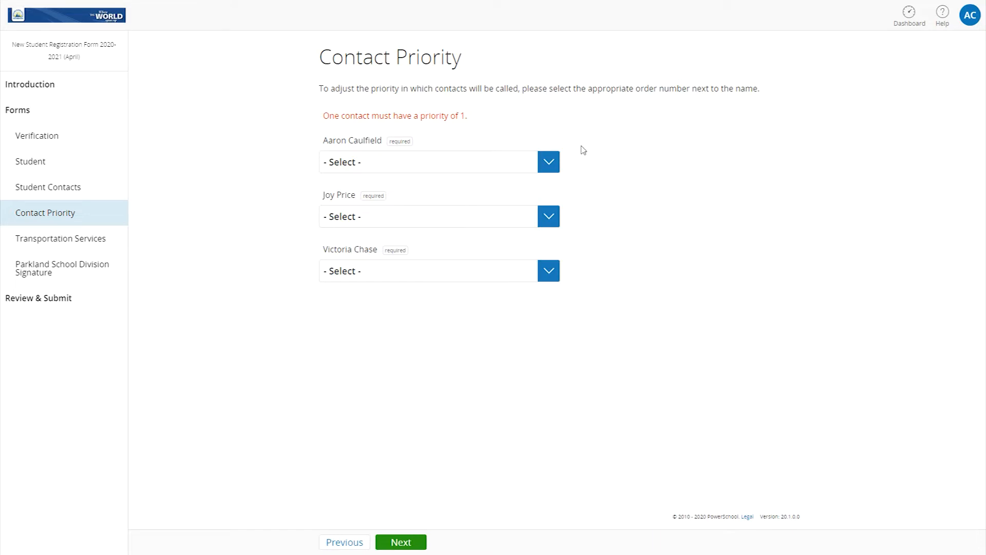
Give the three listed contacts priorities 1, 2 and 3 from top to bottom
{"action": "left_click", "coordinate": [553, 165]}
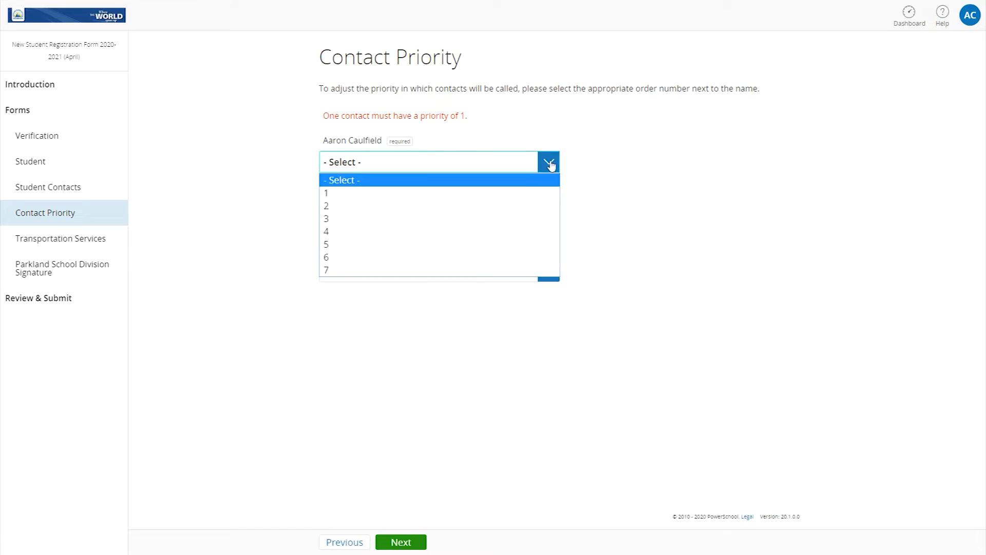
{"action": "left_click", "coordinate": [535, 198]}
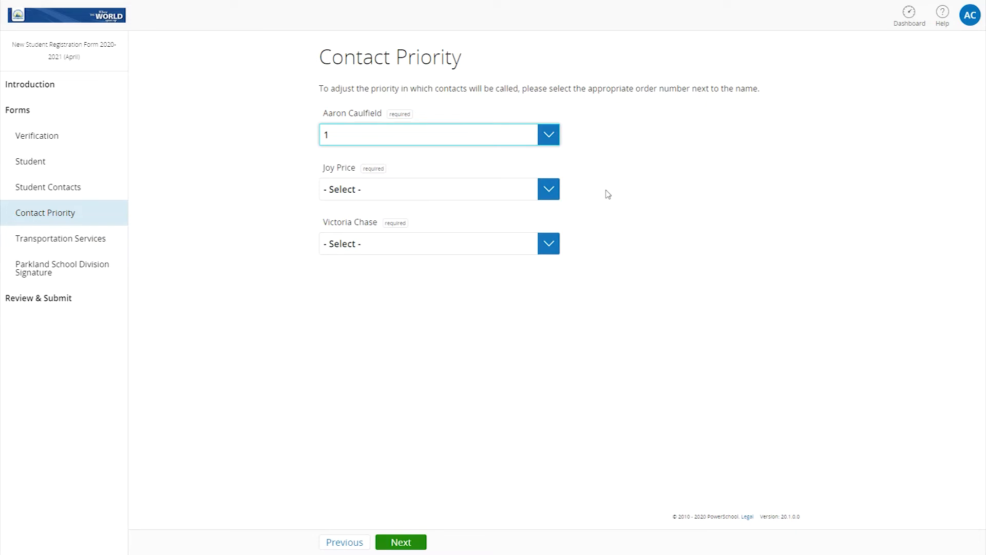
{"action": "left_click", "coordinate": [551, 191]}
{"action": "left_click", "coordinate": [534, 228]}
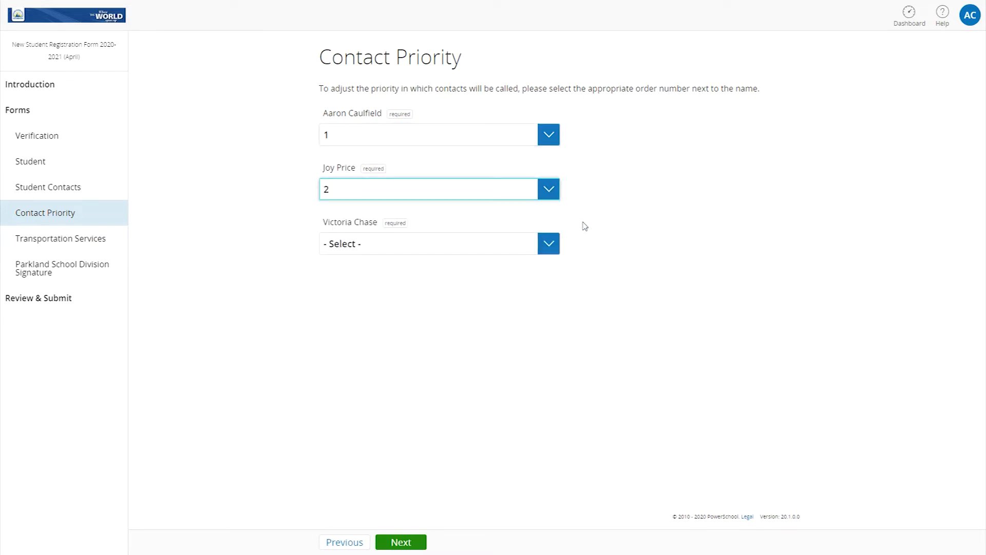
{"action": "left_click", "coordinate": [552, 247]}
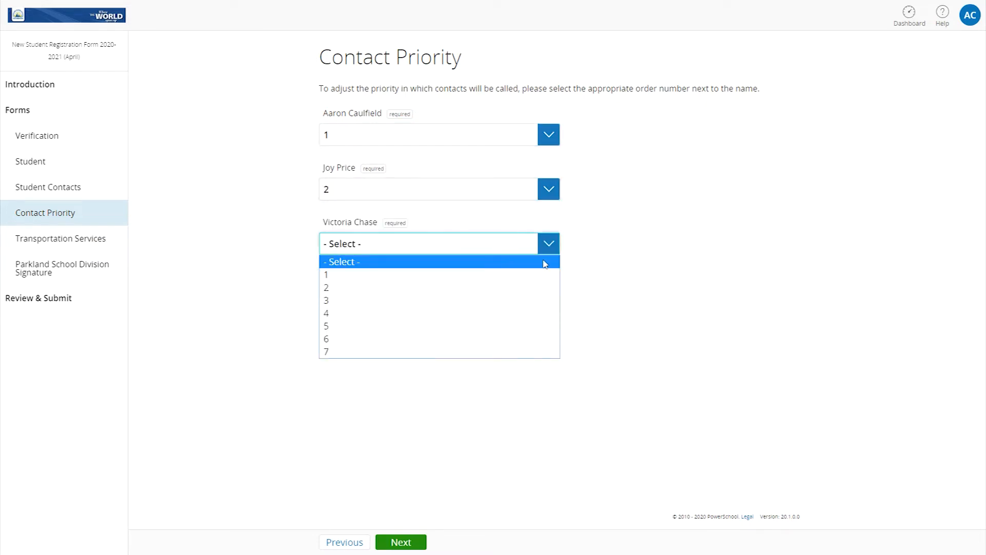
{"action": "left_click", "coordinate": [525, 301]}
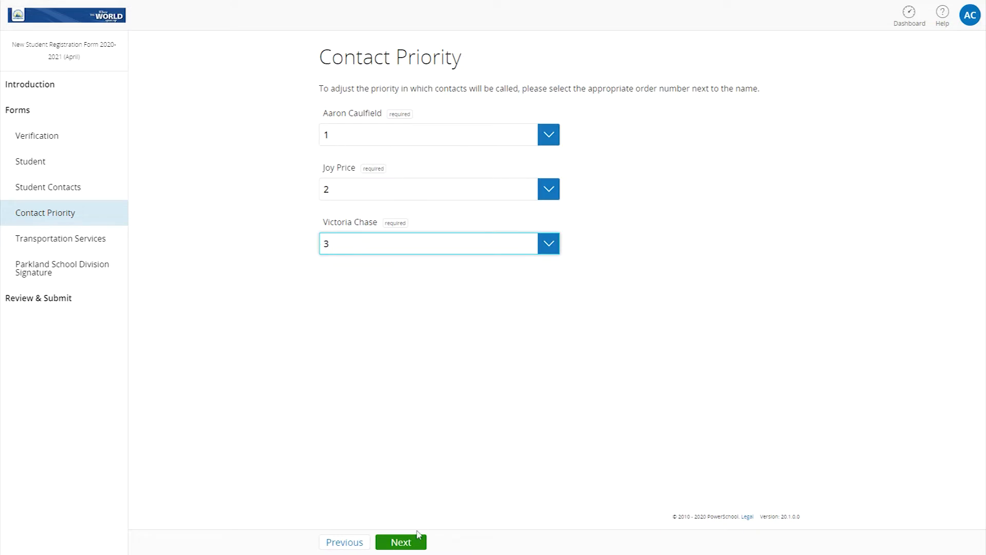
On Documents, answer custody orders No, legal guardianship No, and Canadian citizenship Yes
{"action": "left_click", "coordinate": [409, 547]}
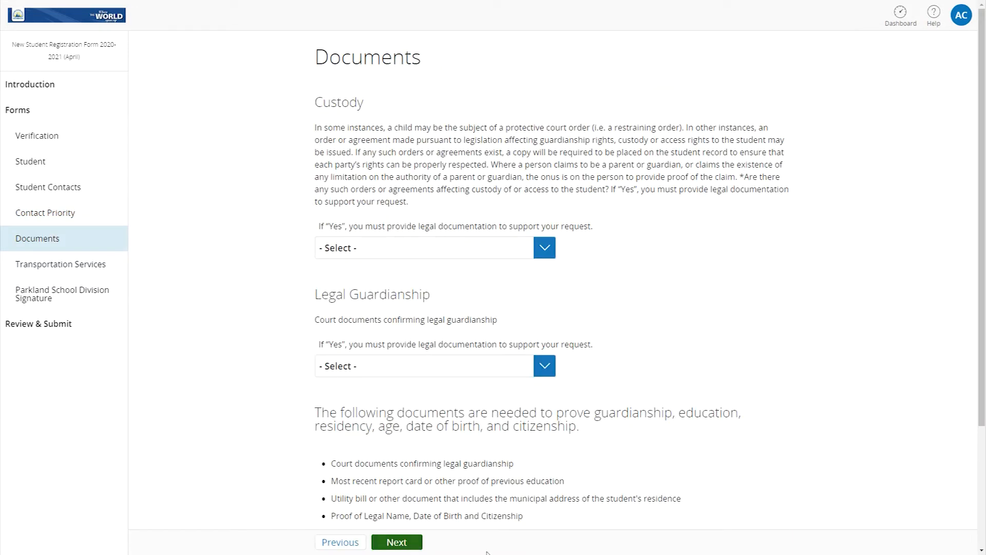
{"action": "left_click", "coordinate": [549, 249]}
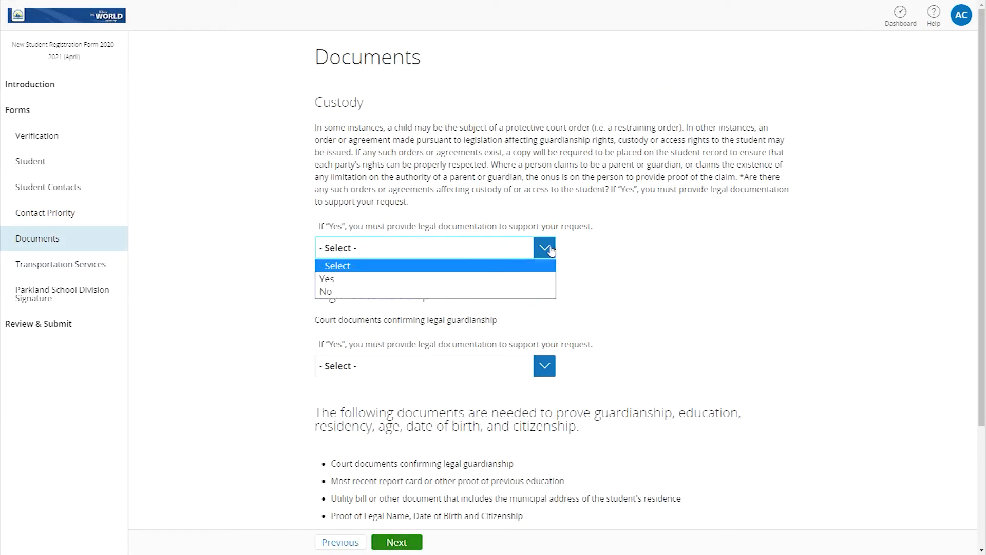
{"action": "left_click", "coordinate": [536, 292]}
{"action": "left_click", "coordinate": [546, 366]}
{"action": "left_click", "coordinate": [526, 409]}
{"action": "scroll", "coordinate": [648, 411], "scroll_direction": "down", "scroll_amount": 3}
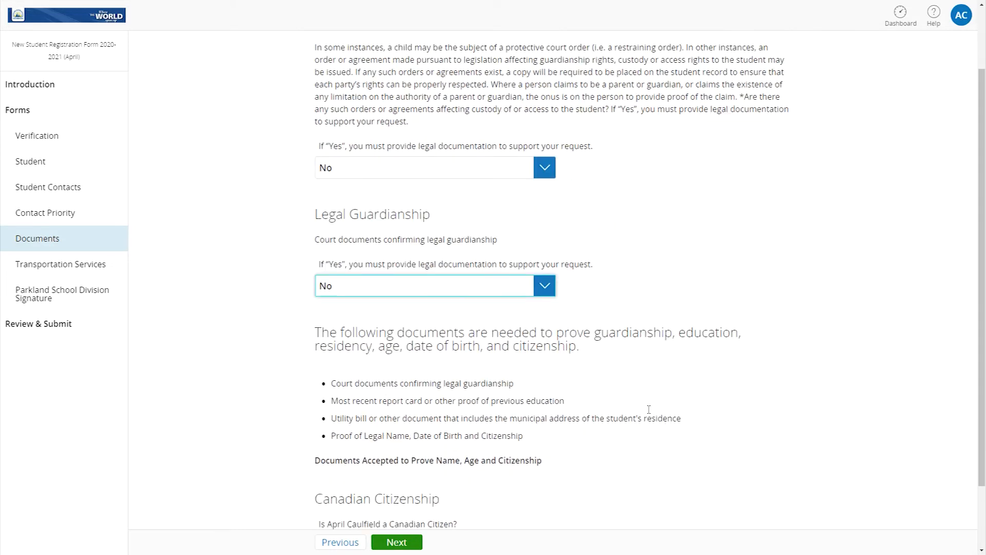
{"action": "left_click", "coordinate": [545, 466]}
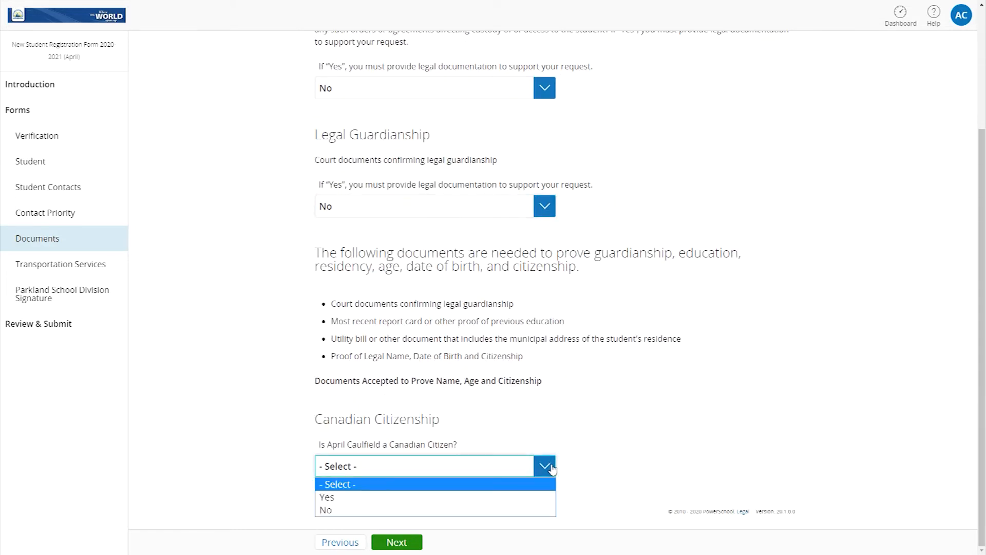
{"action": "left_click", "coordinate": [536, 495]}
{"action": "scroll", "coordinate": [598, 444], "scroll_direction": "down", "scroll_amount": 8}
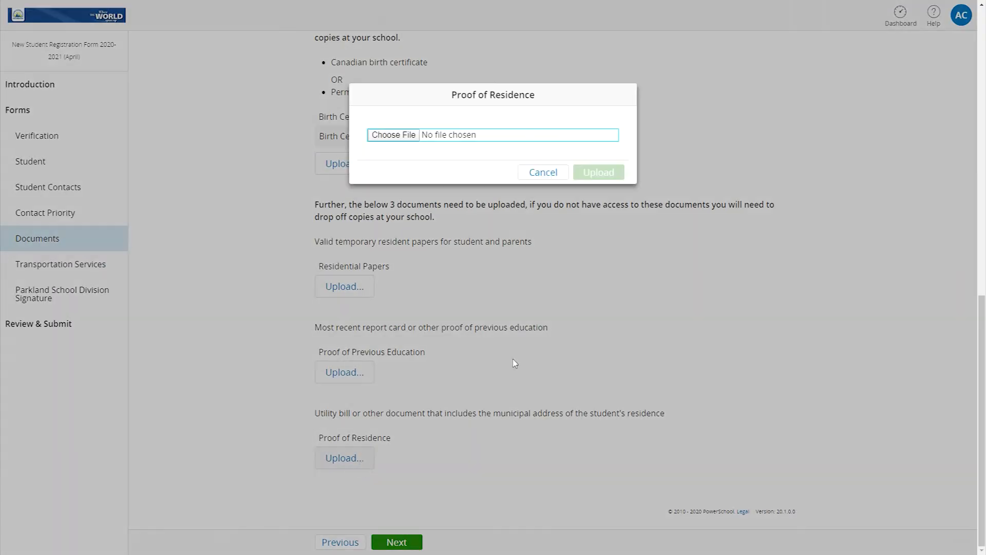
Upload Utility Bill.pdf under Proof of Residence and continue to Transportation Services
{"action": "left_click", "coordinate": [404, 137]}
{"action": "double_click", "coordinate": [201, 84]}
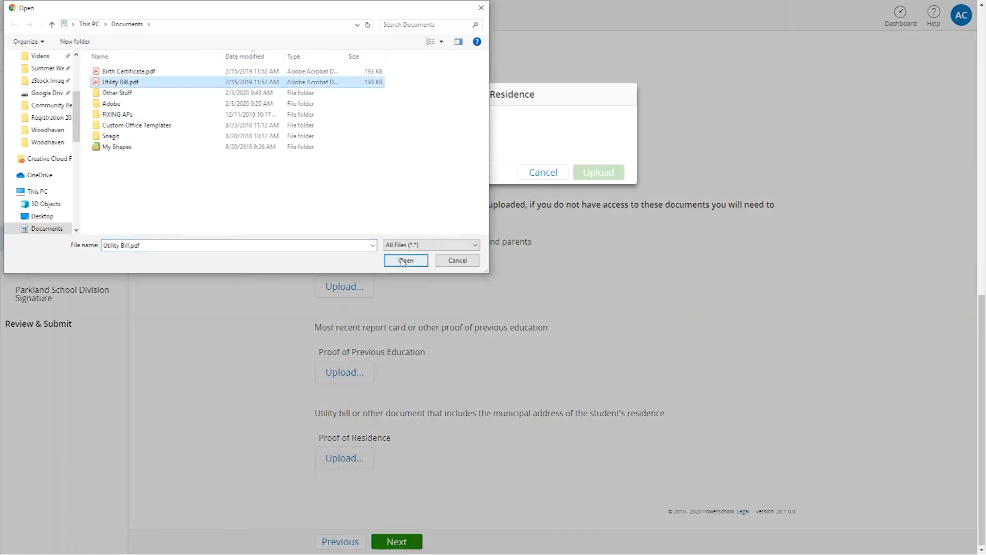
{"action": "left_click", "coordinate": [596, 172]}
{"action": "left_click", "coordinate": [406, 546]}
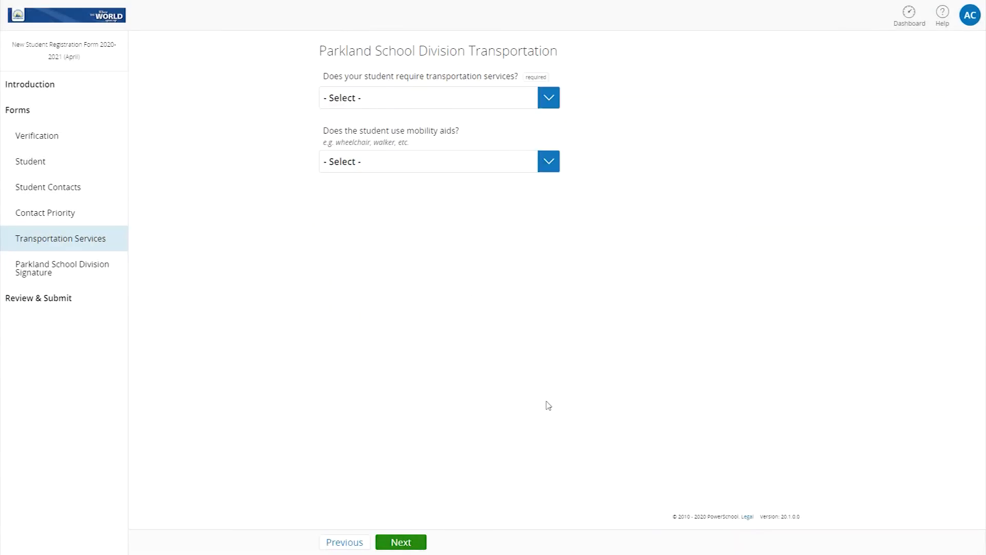
Request transportation, no mobility aids, and alternate pick-up with service at both primary and alternate addresses
{"action": "left_click", "coordinate": [550, 102]}
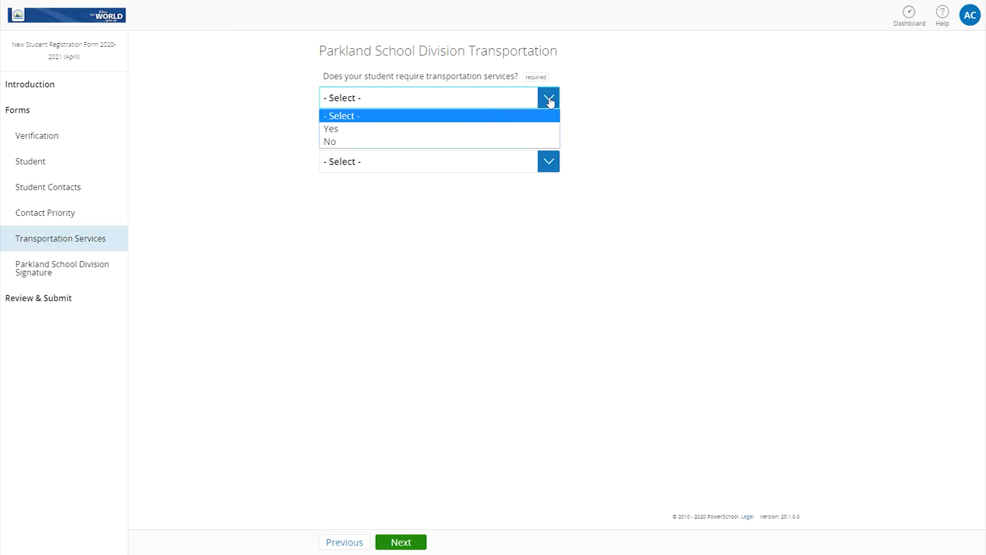
{"action": "left_click", "coordinate": [543, 130]}
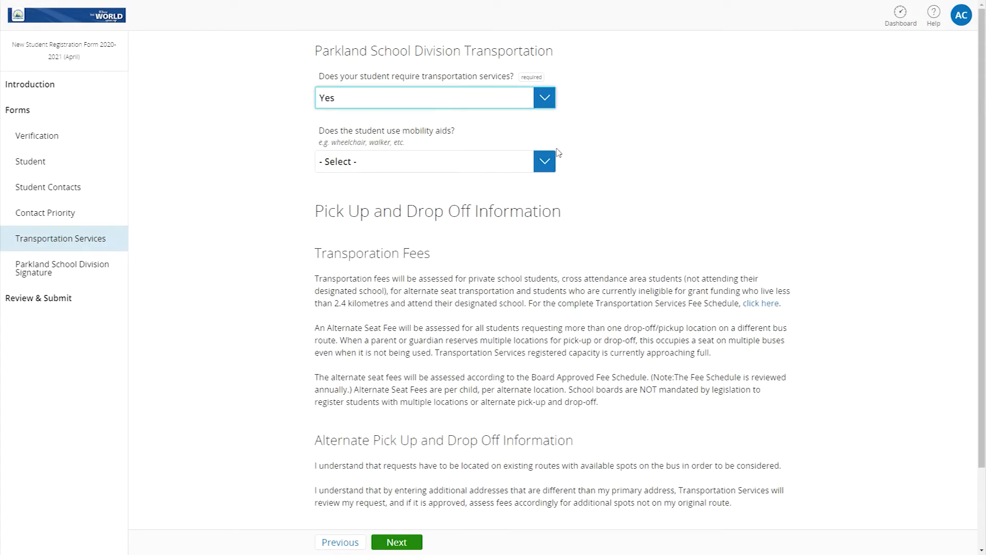
{"action": "left_click", "coordinate": [544, 163]}
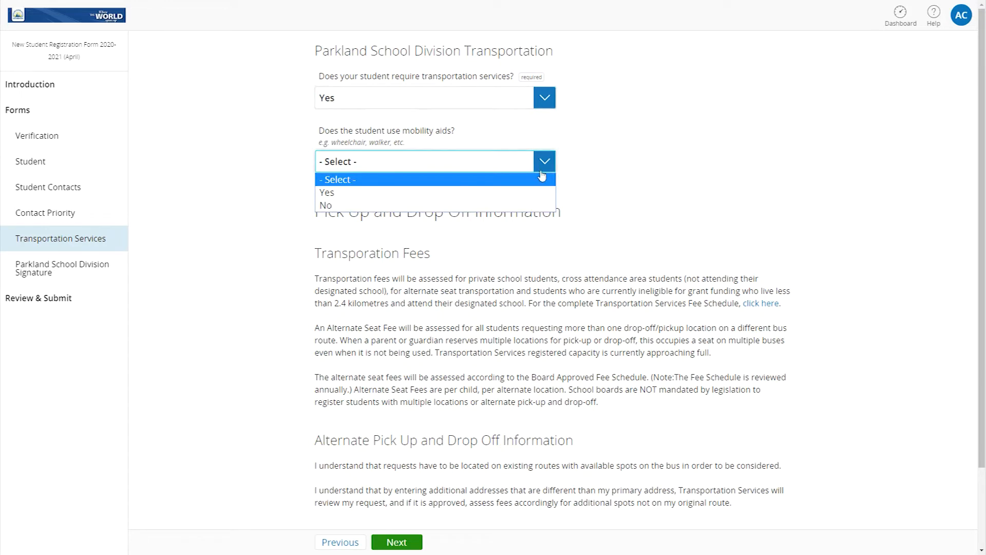
{"action": "left_click", "coordinate": [532, 206]}
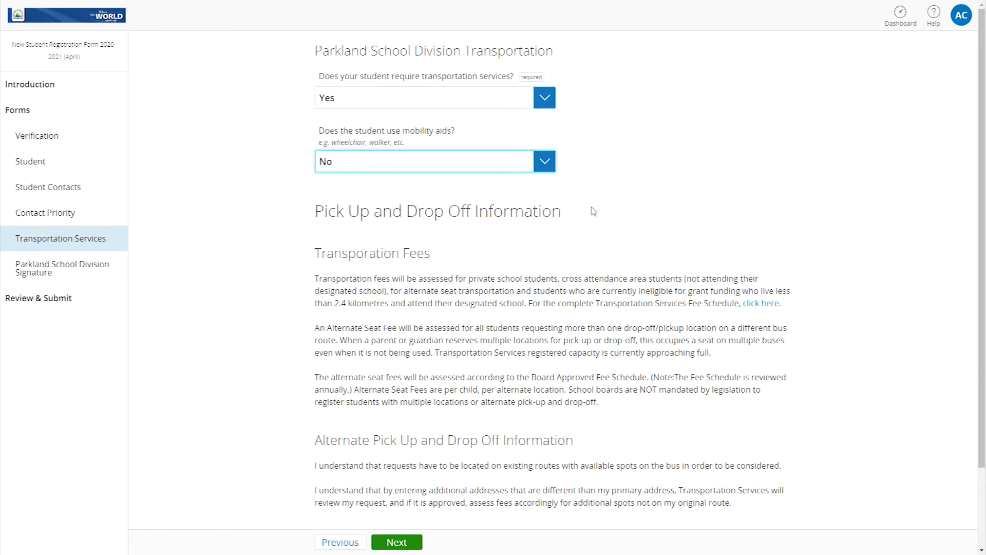
{"action": "scroll", "coordinate": [594, 210], "scroll_direction": "down", "scroll_amount": 2}
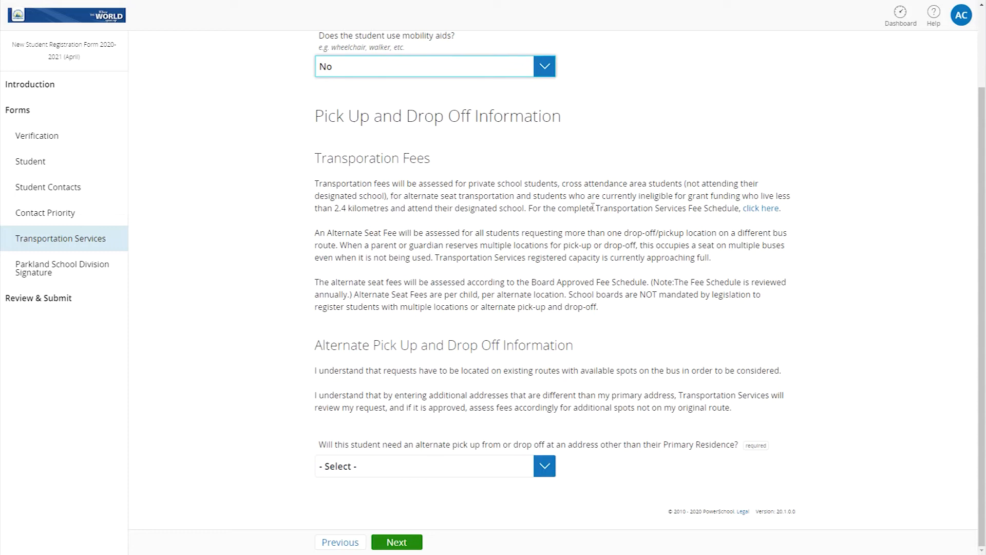
{"action": "left_click", "coordinate": [545, 467]}
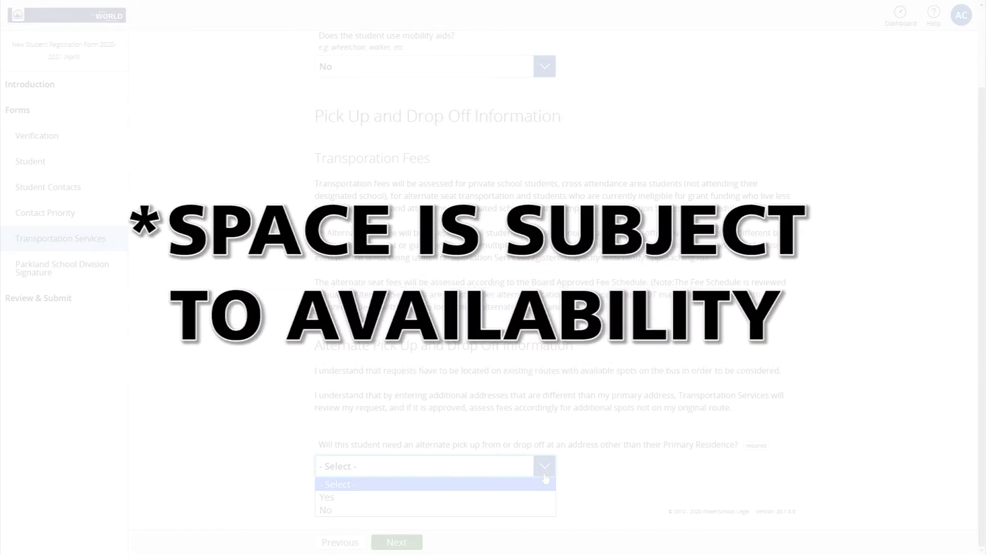
{"action": "left_click", "coordinate": [545, 497]}
{"action": "scroll", "coordinate": [548, 309], "scroll_direction": "down", "scroll_amount": 8}
{"action": "left_click", "coordinate": [546, 149]}
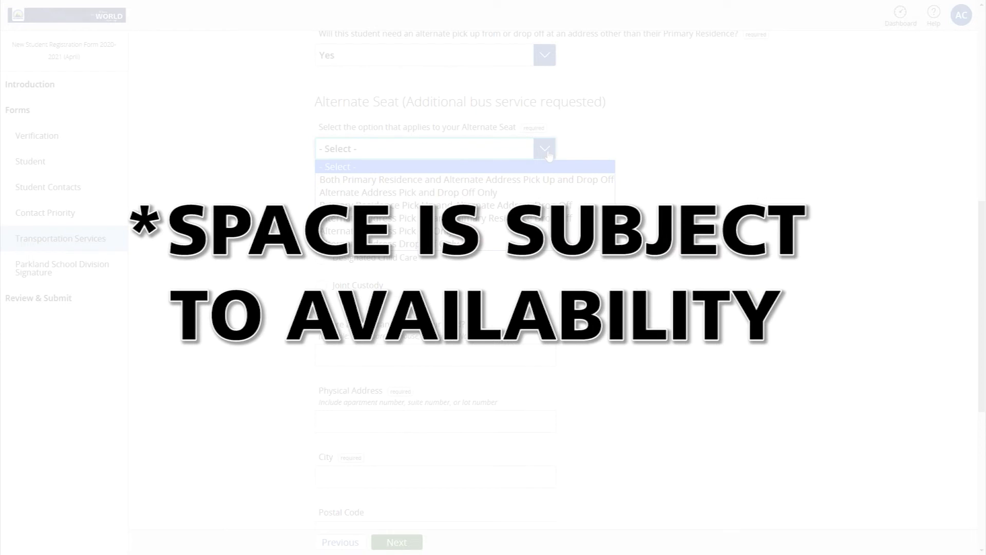
{"action": "left_click", "coordinate": [462, 180]}
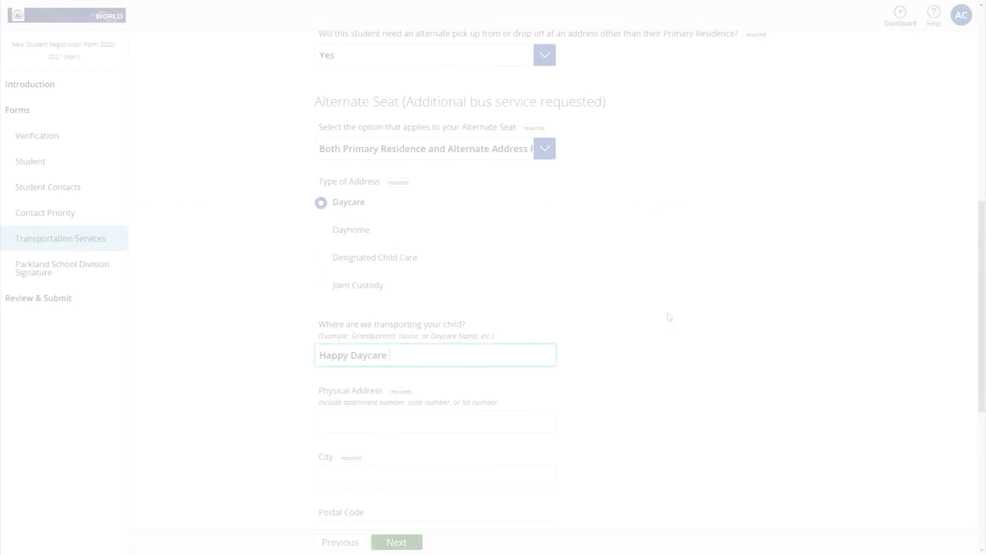
Enter the alternate address, postal code, and alternate contact's name and phone number, then continue
{"action": "left_click", "coordinate": [527, 423]}
{"action": "type", "text": "123"}
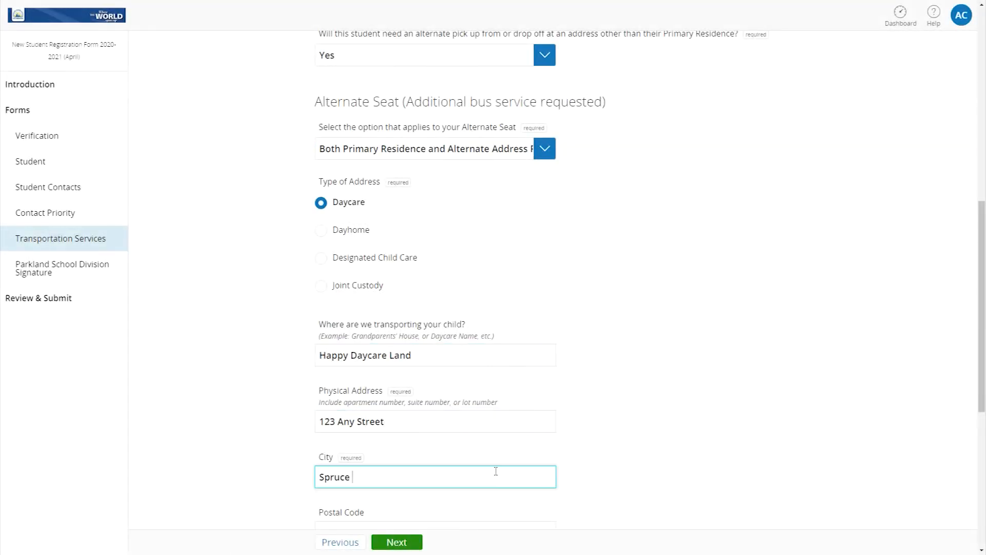
{"action": "type", "text": "Grove"}
{"action": "scroll", "coordinate": [495, 469], "scroll_direction": "down", "scroll_amount": 7}
{"action": "key", "text": "Tab"}
{"action": "type", "text": "A1B 2C3"}
{"action": "left_click", "coordinate": [456, 291]}
{"action": "key", "text": "Tab"}
{"action": "left_click", "coordinate": [401, 413]}
{"action": "type", "text": "555-123-4567"}
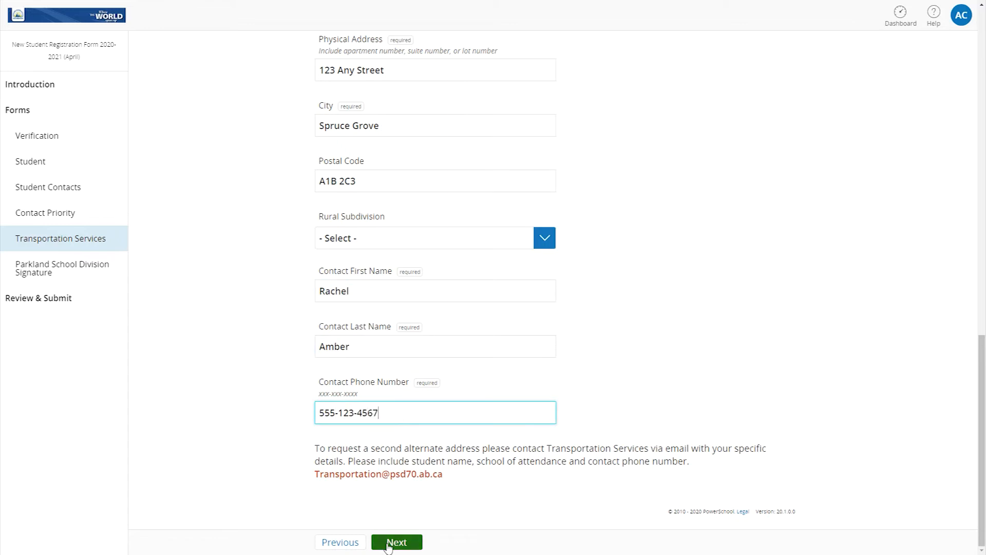
{"action": "left_click", "coordinate": [389, 545]}
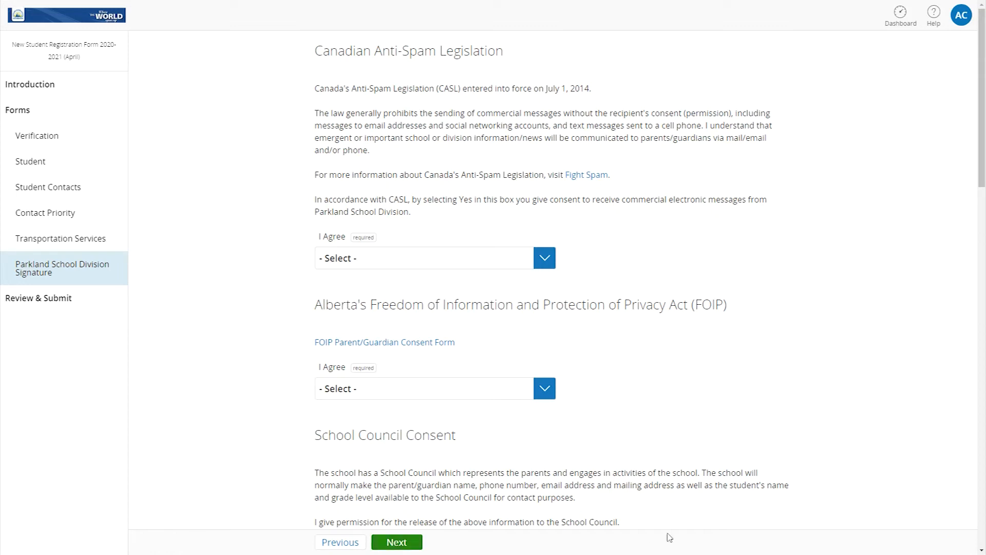
Agree to the anti-spam (CASL) consent and review then close the FOIP Parent/Guardian Consent Form PDF
{"action": "left_click", "coordinate": [545, 261]}
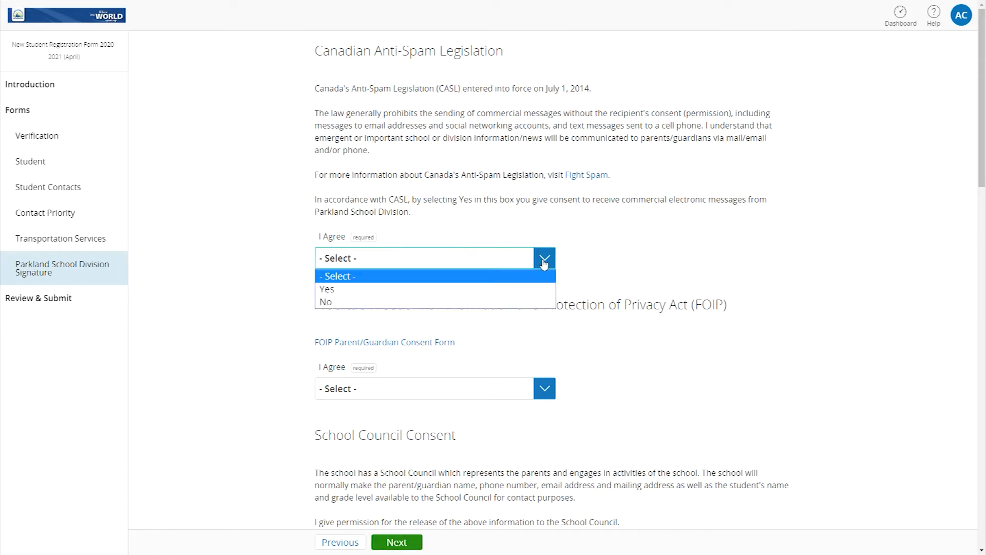
{"action": "left_click", "coordinate": [542, 289]}
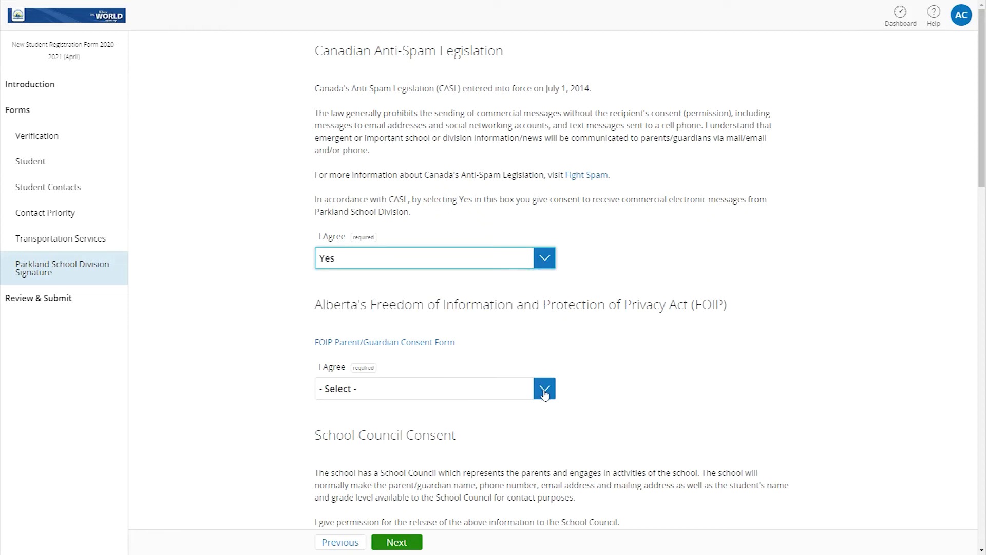
{"action": "left_click", "coordinate": [413, 342]}
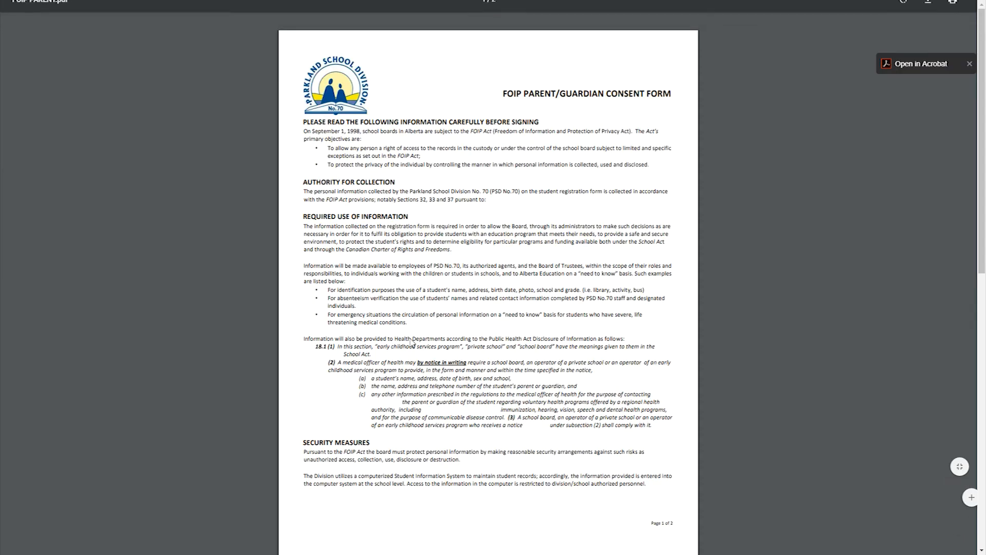
{"action": "key", "text": "ctrl+w"}
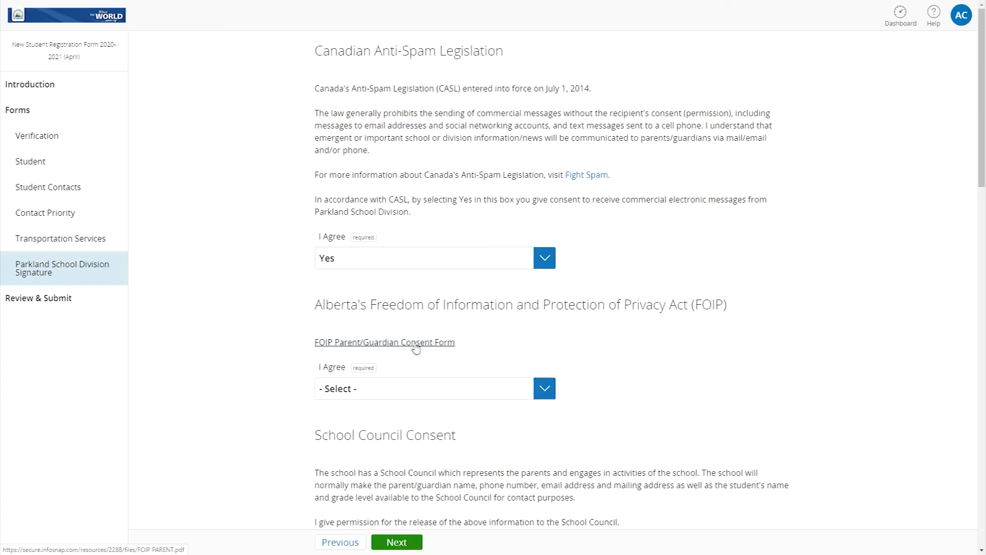
{"action": "left_click", "coordinate": [545, 393]}
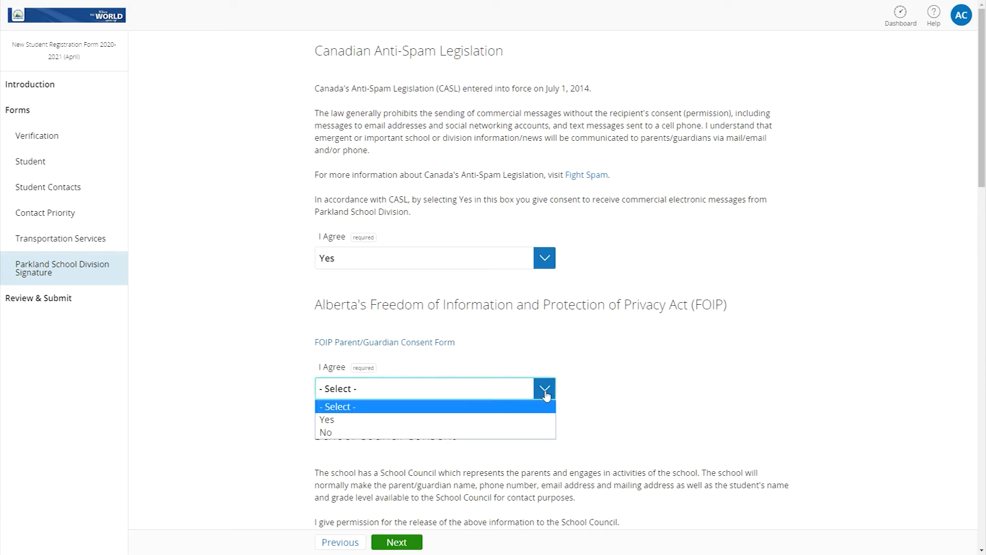
Answer FOIP consent Yes, Francophone education rights No, and leave Aboriginal self-identification unspecified
{"action": "left_click", "coordinate": [536, 423]}
{"action": "scroll", "coordinate": [565, 429], "scroll_direction": "down", "scroll_amount": 10}
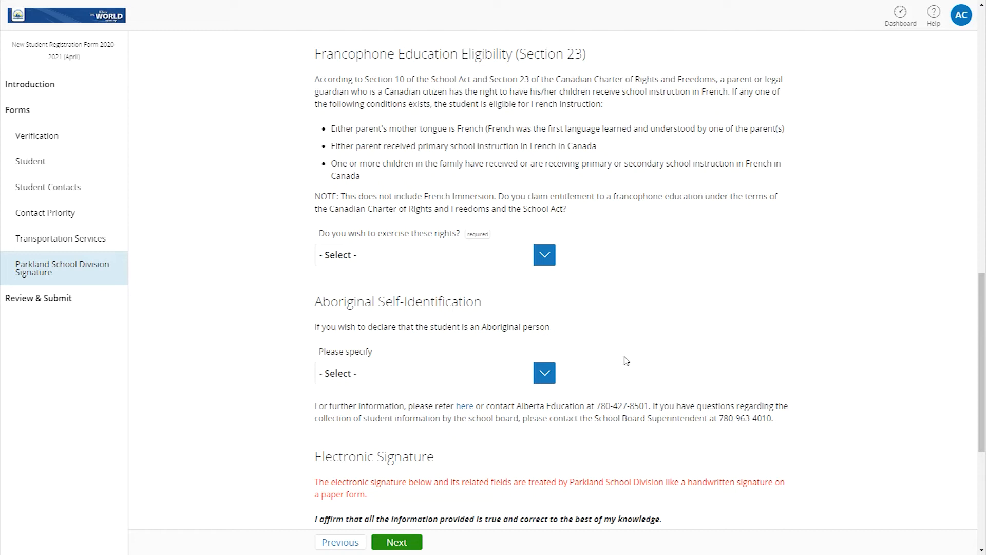
{"action": "left_click", "coordinate": [545, 255]}
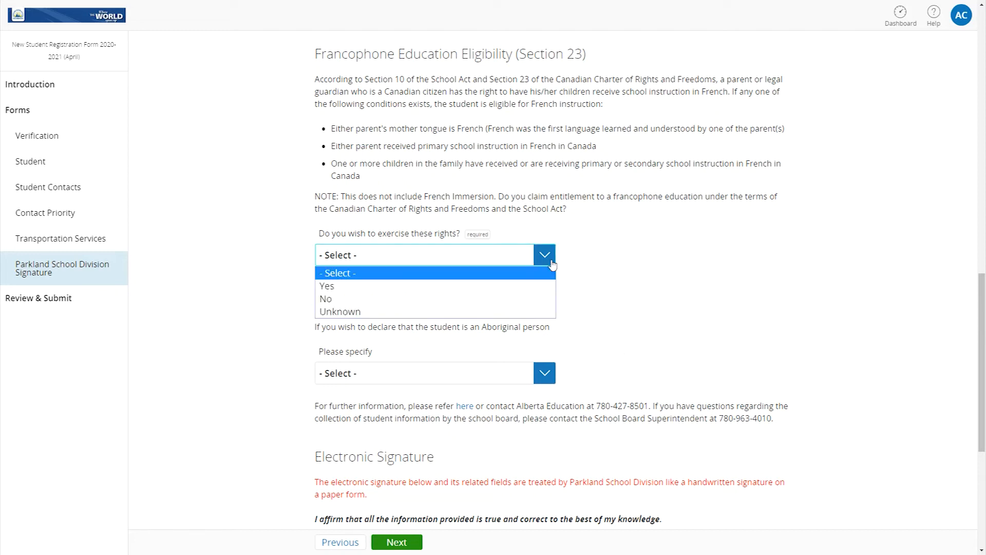
{"action": "left_click", "coordinate": [538, 299]}
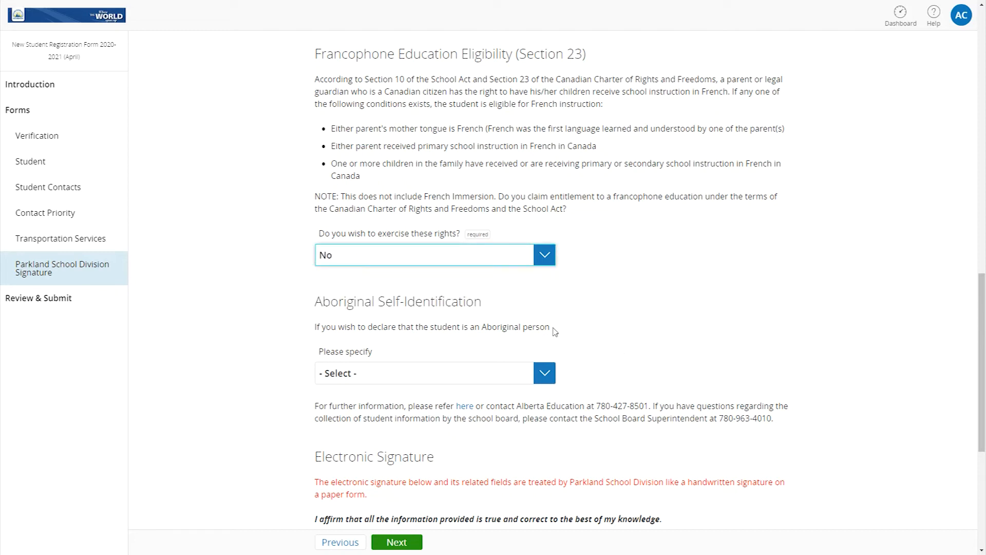
{"action": "left_click", "coordinate": [544, 379]}
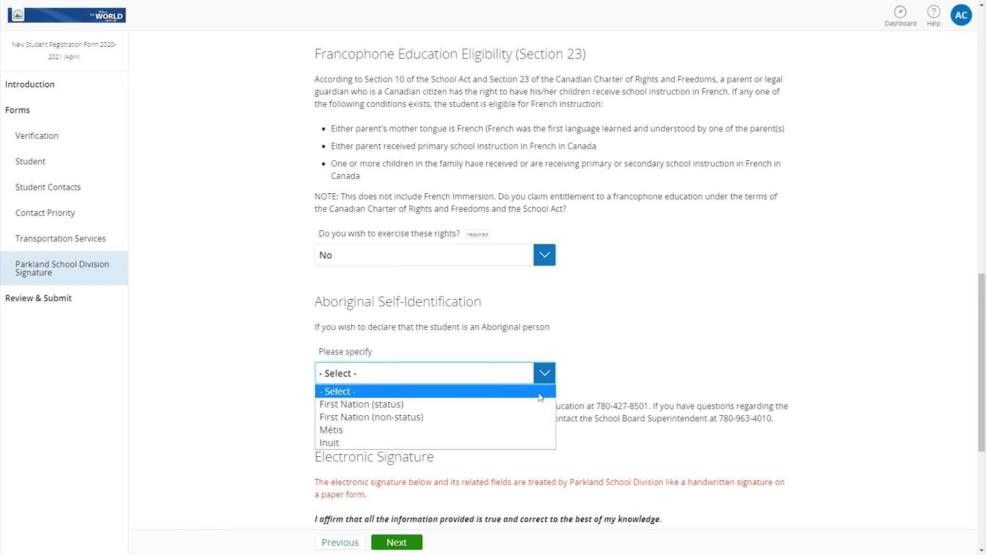
{"action": "left_click", "coordinate": [542, 391]}
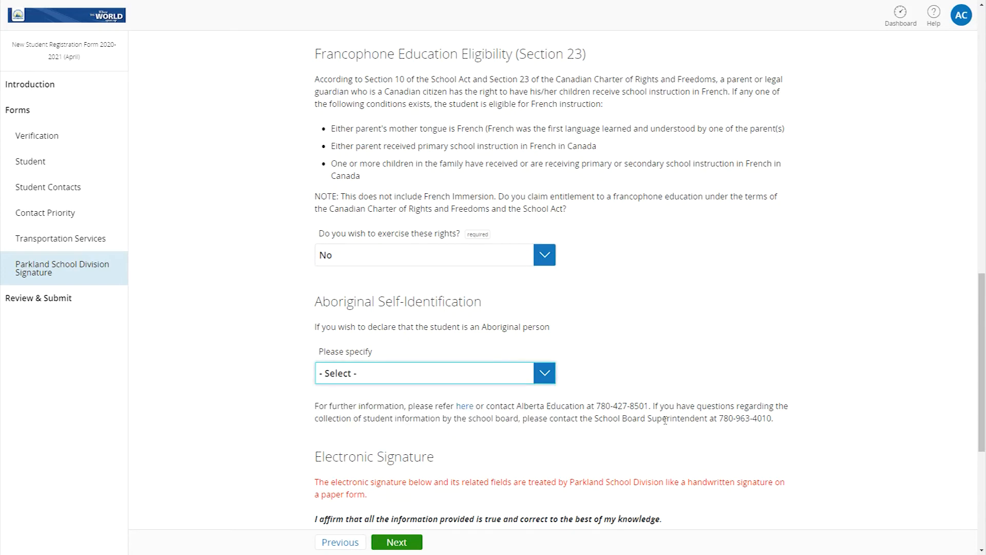
{"action": "scroll", "coordinate": [665, 420], "scroll_direction": "down", "scroll_amount": 5}
Agree to the signature affirmation, enter the parent's signature, date it 02/03/2020, and proceed to Review & Submit
{"action": "left_click", "coordinate": [543, 332]}
{"action": "left_click", "coordinate": [452, 361]}
{"action": "left_click", "coordinate": [445, 398]}
{"action": "left_click", "coordinate": [421, 463]}
{"action": "left_click", "coordinate": [443, 273]}
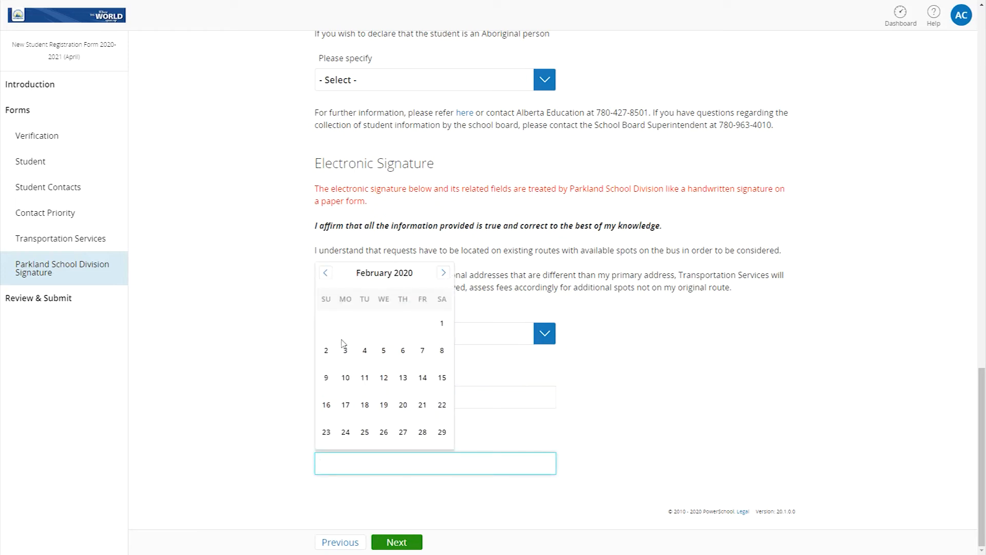
{"action": "left_click", "coordinate": [344, 349]}
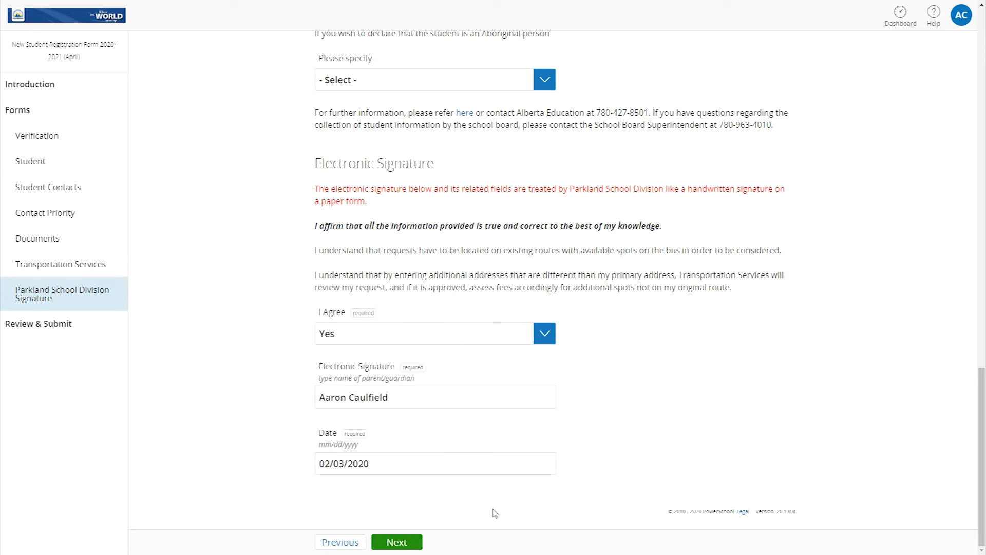
{"action": "left_click", "coordinate": [396, 543]}
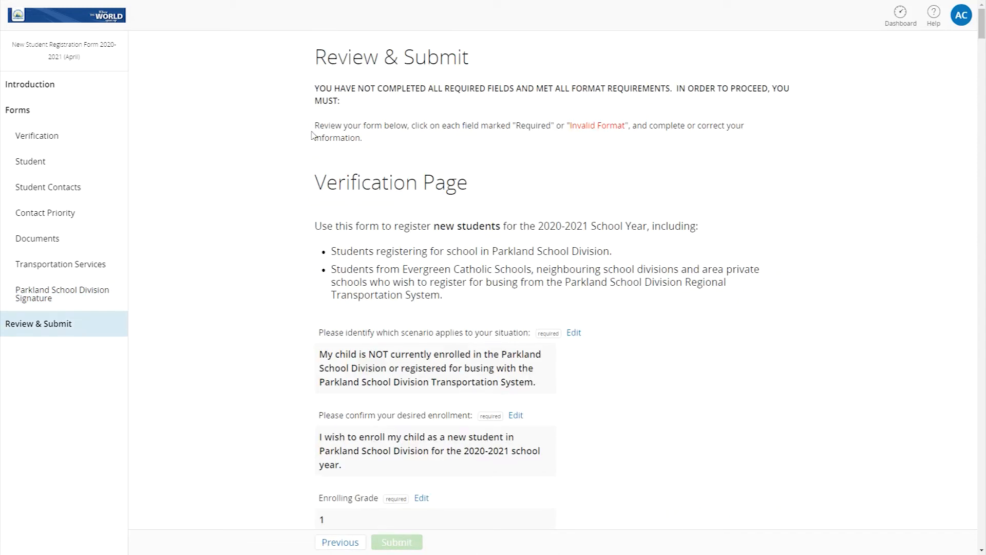
{"action": "scroll", "coordinate": [765, 368], "scroll_direction": "down", "scroll_amount": 20}
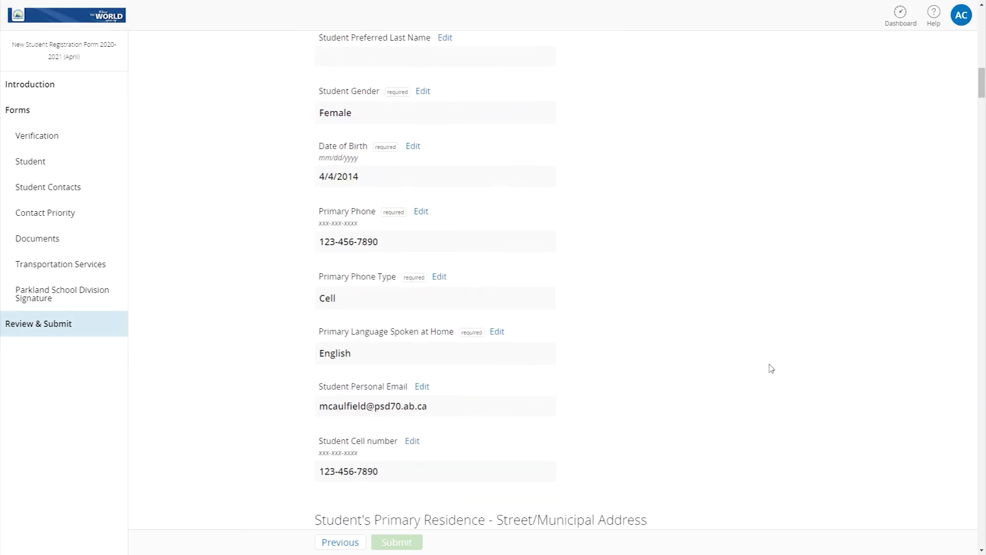
{"action": "scroll", "coordinate": [784, 361], "scroll_direction": "down", "scroll_amount": 20}
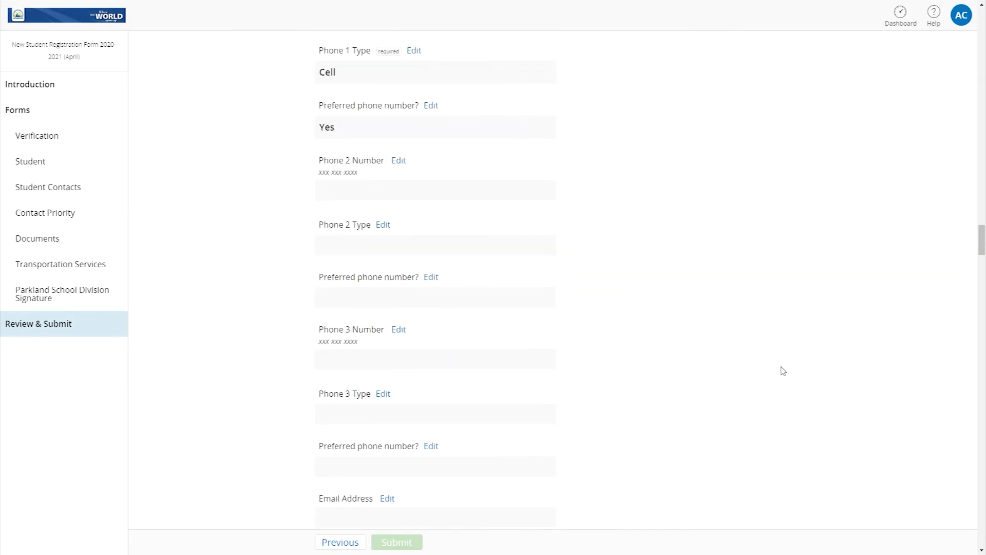
{"action": "scroll", "coordinate": [782, 371], "scroll_direction": "down", "scroll_amount": 20}
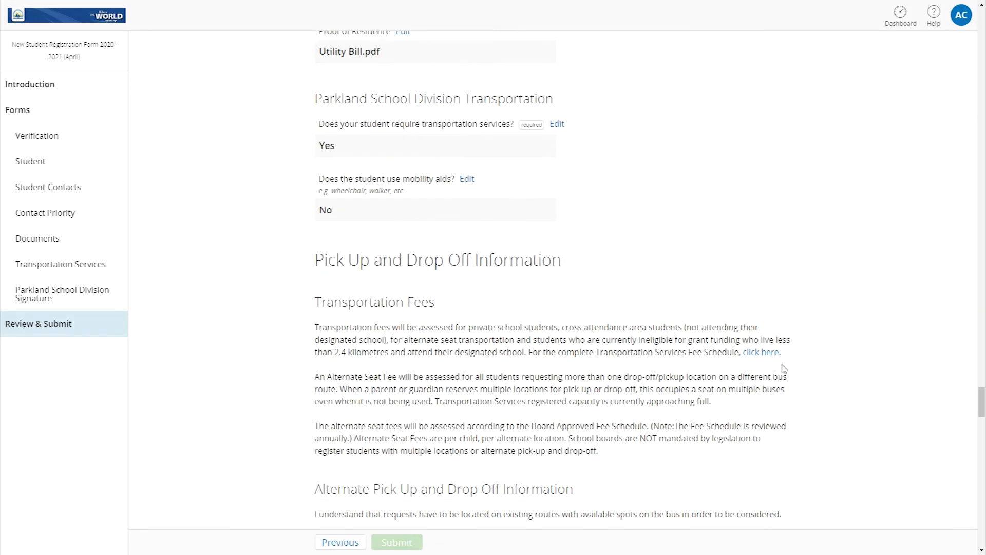
{"action": "scroll", "coordinate": [779, 366], "scroll_direction": "down", "scroll_amount": 8}
{"action": "scroll", "coordinate": [777, 366], "scroll_direction": "up", "scroll_amount": 4}
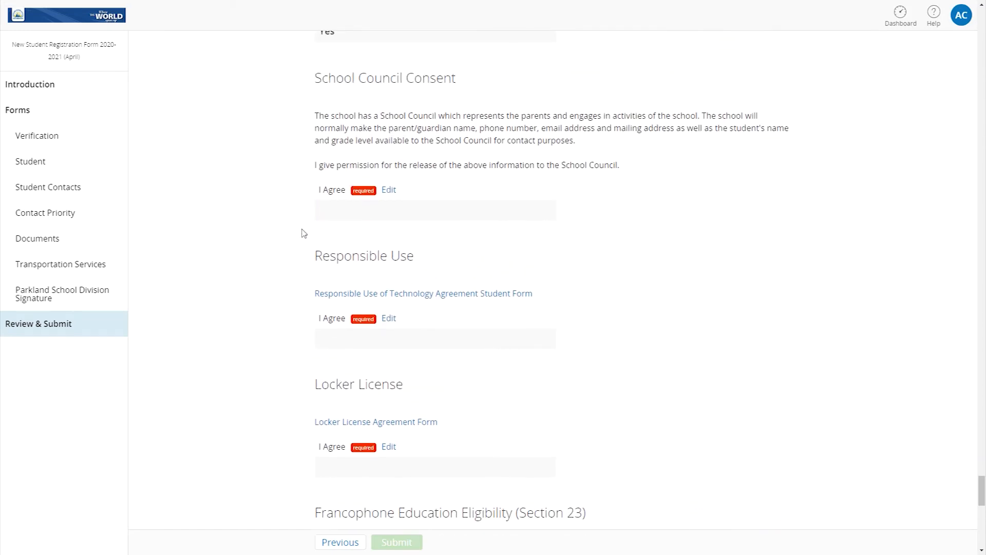
Edit the consents to answer Yes for School Council, Responsible Use and Locker License, then return to Review & Submit
{"action": "left_click", "coordinate": [388, 190]}
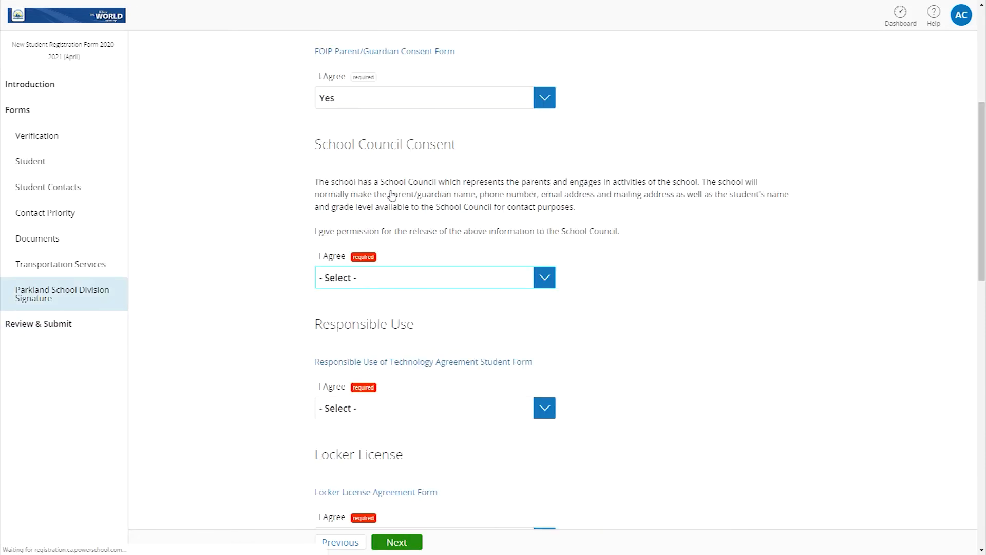
{"action": "left_click", "coordinate": [543, 279]}
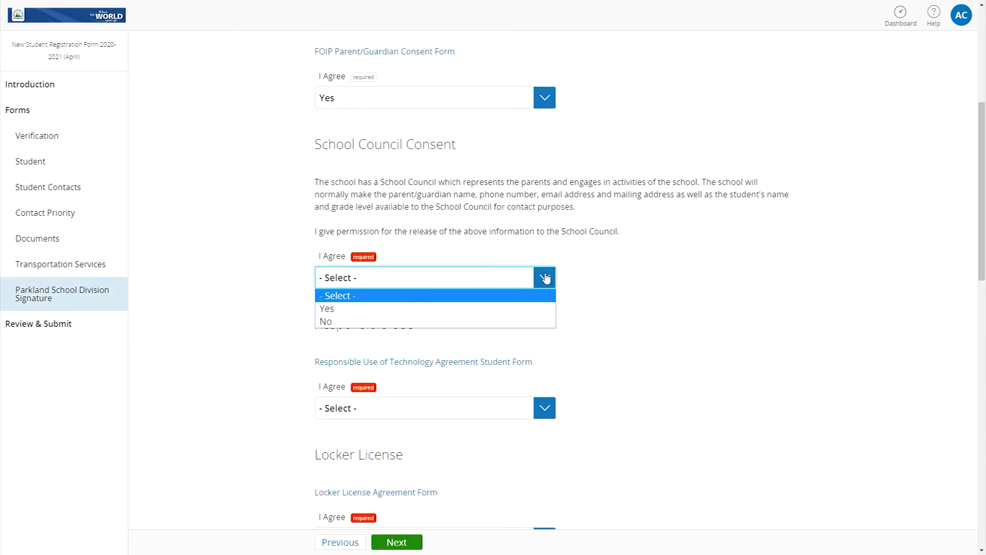
{"action": "left_click", "coordinate": [533, 308]}
{"action": "left_click", "coordinate": [543, 407]}
{"action": "left_click", "coordinate": [539, 439]}
{"action": "scroll", "coordinate": [618, 418], "scroll_direction": "down", "scroll_amount": 4}
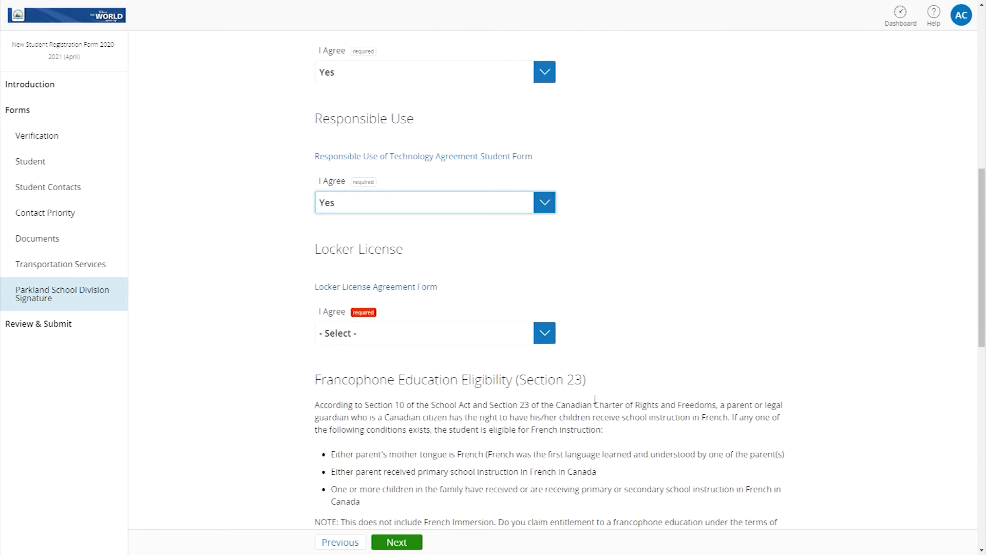
{"action": "left_click", "coordinate": [547, 339]}
{"action": "left_click", "coordinate": [543, 364]}
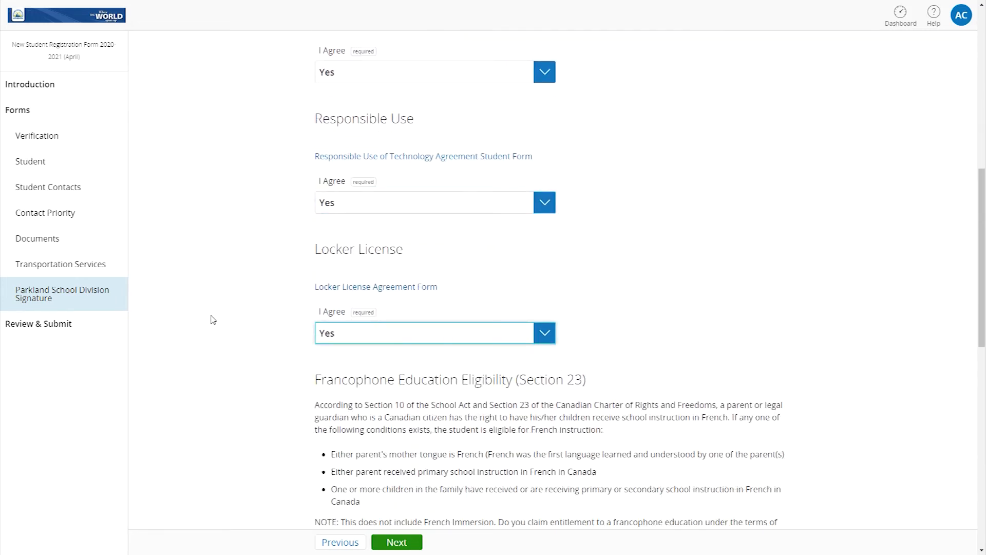
{"action": "left_click", "coordinate": [51, 330]}
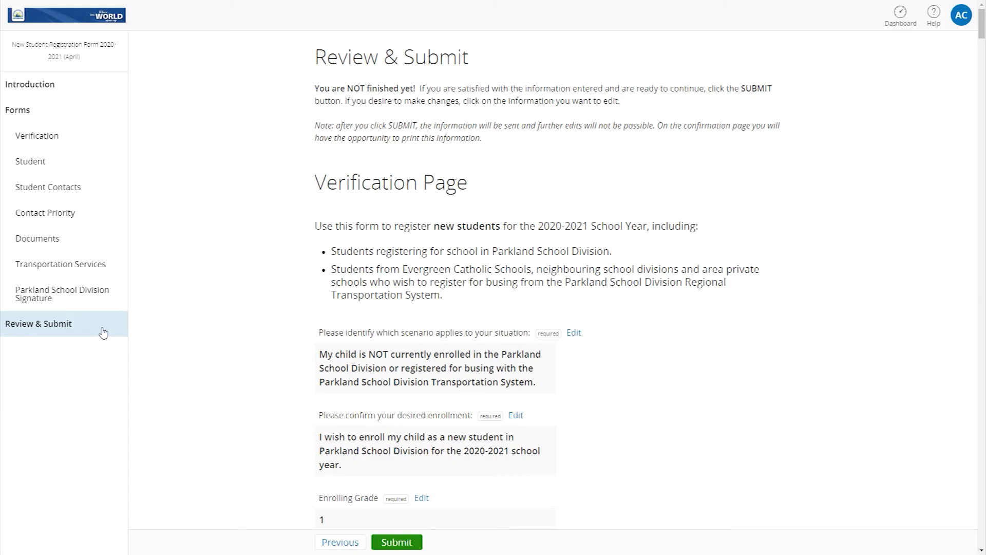
Scroll to the end of the review page and submit the registration form
{"action": "left_click_drag", "start_coordinate": [981, 23], "coordinate": [981, 532]}
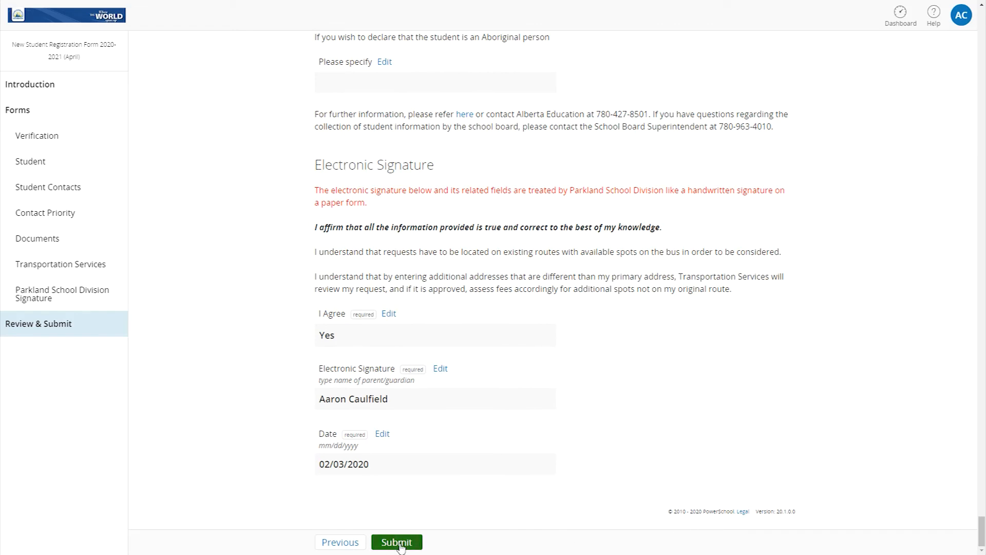
{"action": "left_click", "coordinate": [397, 542]}
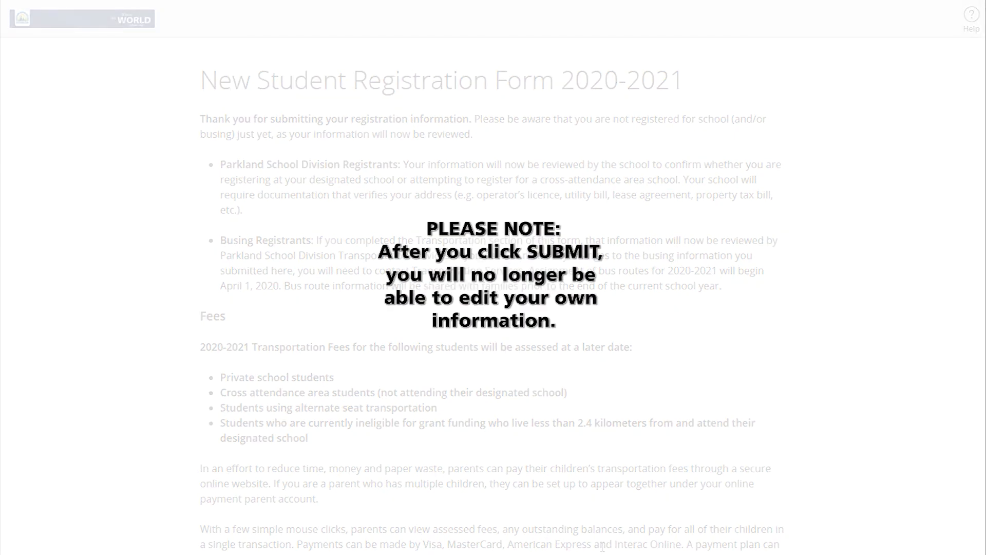